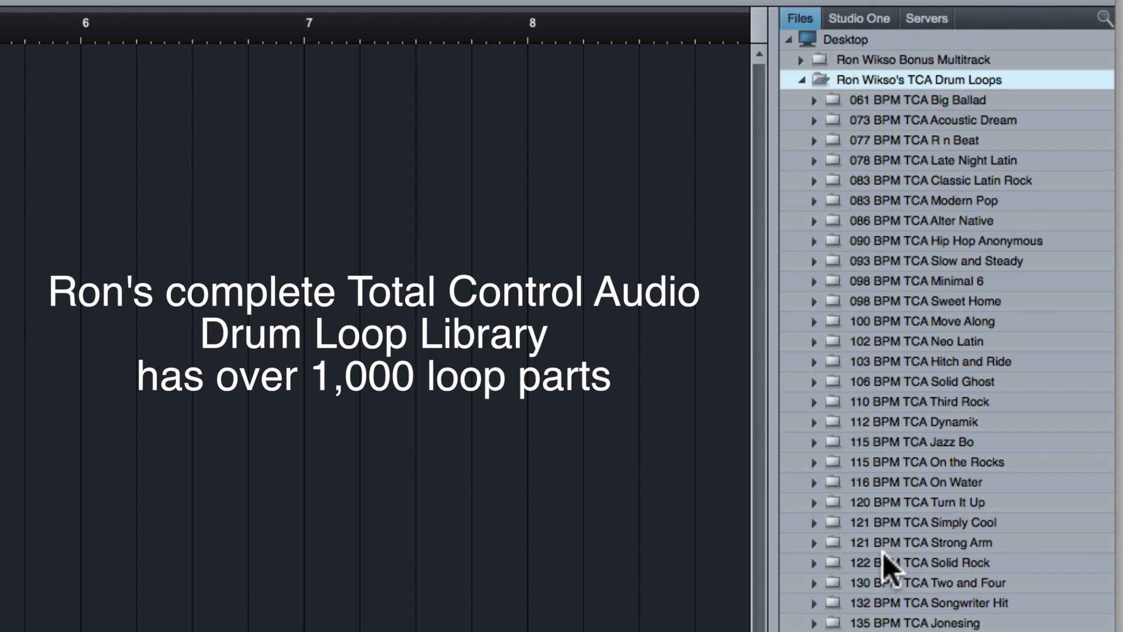
# - Look through the 061 BPM TCA Big Ballad loops in the TCA Drum Loops library, and collapse the library folder
pyautogui.click(815, 99)
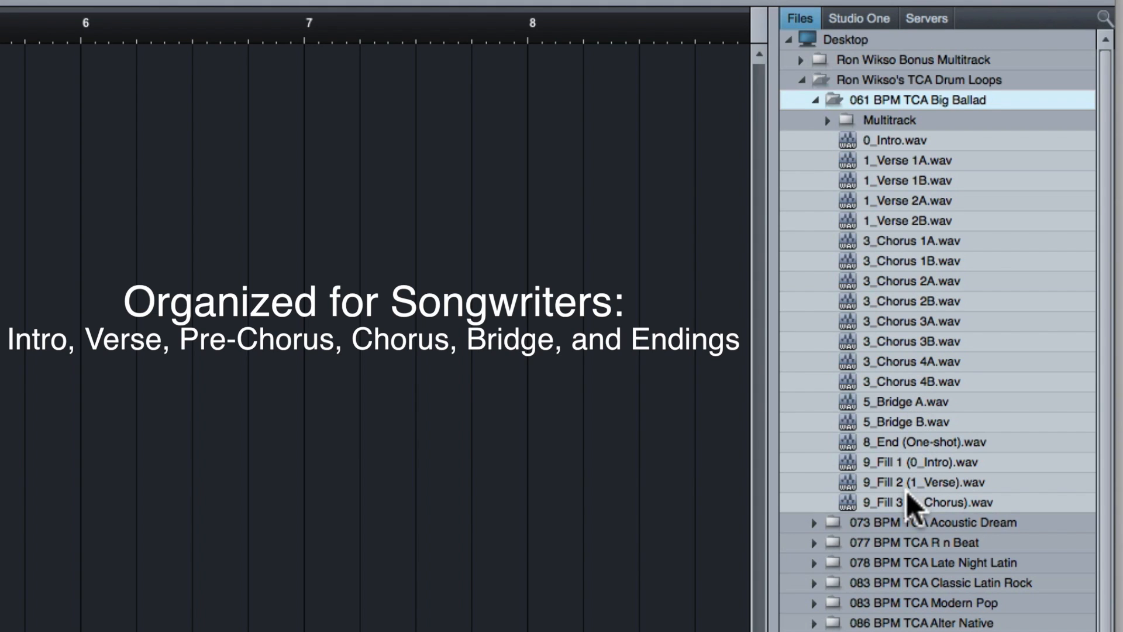
pyautogui.click(801, 80)
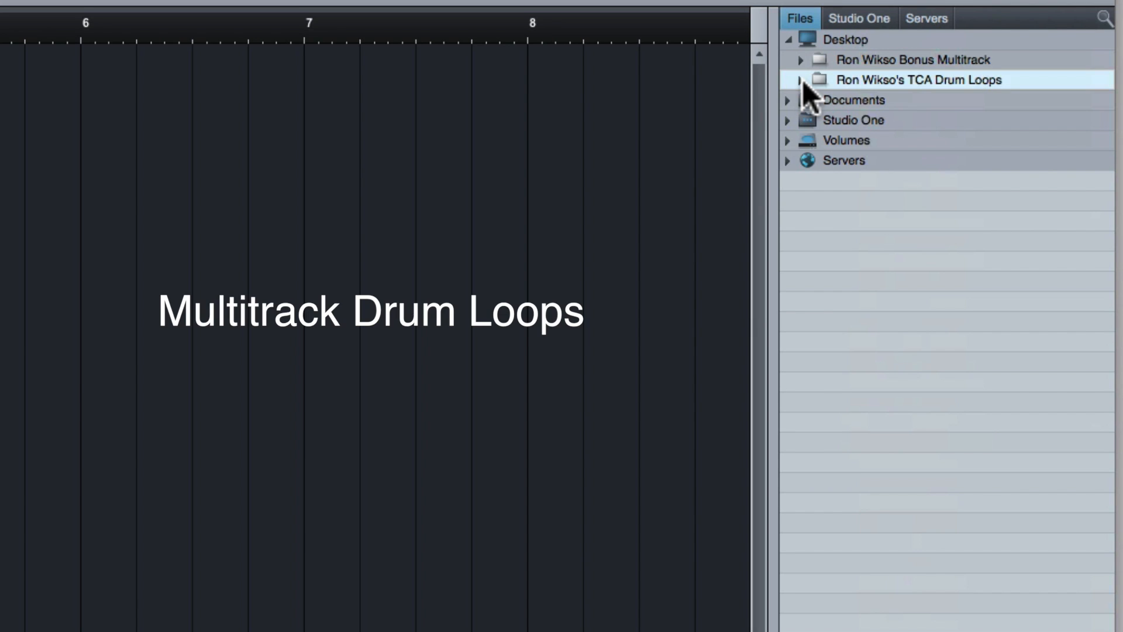
# - Expand the Bonus Multitrack folder down to the 0_Intro files in 061 BPM TCA Big Ballad's Multitrack folder
pyautogui.click(802, 61)
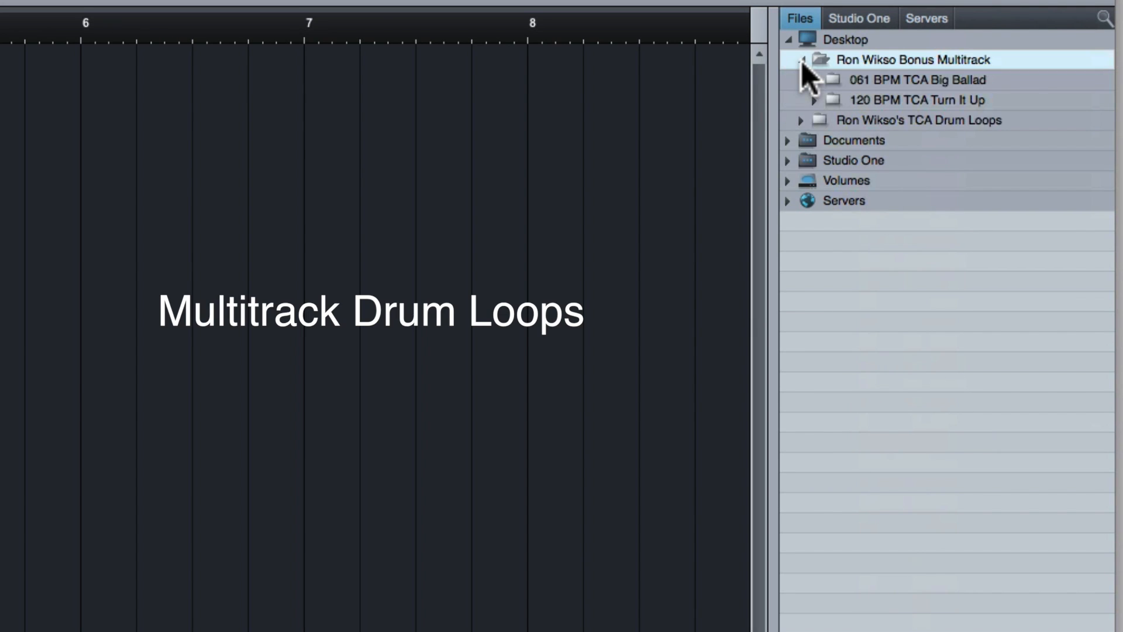
pyautogui.click(816, 80)
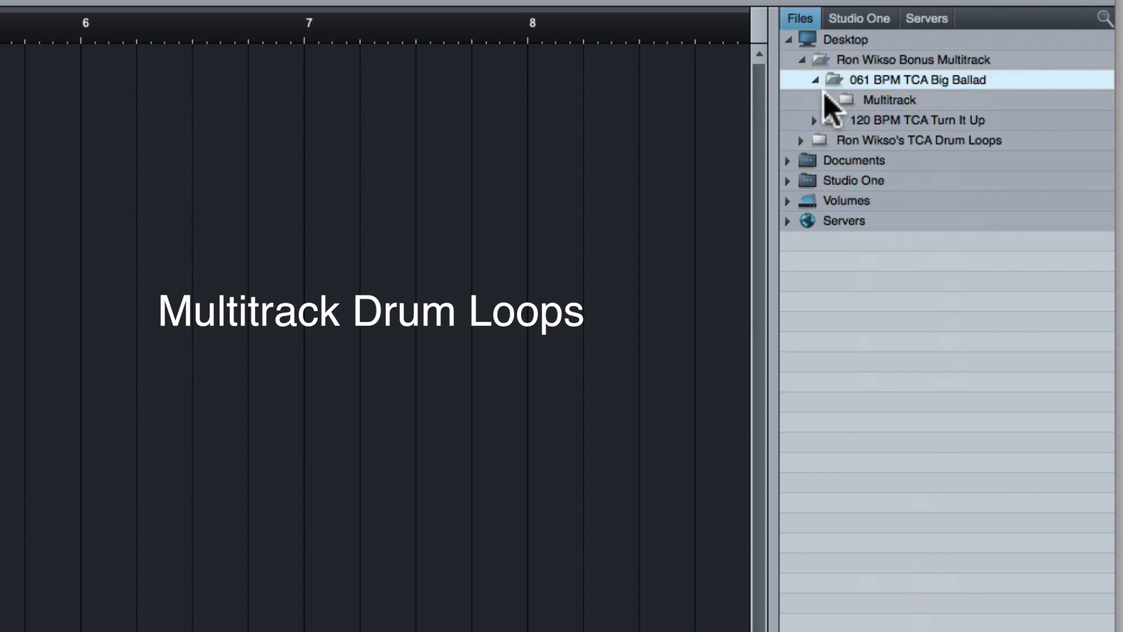
pyautogui.click(828, 98)
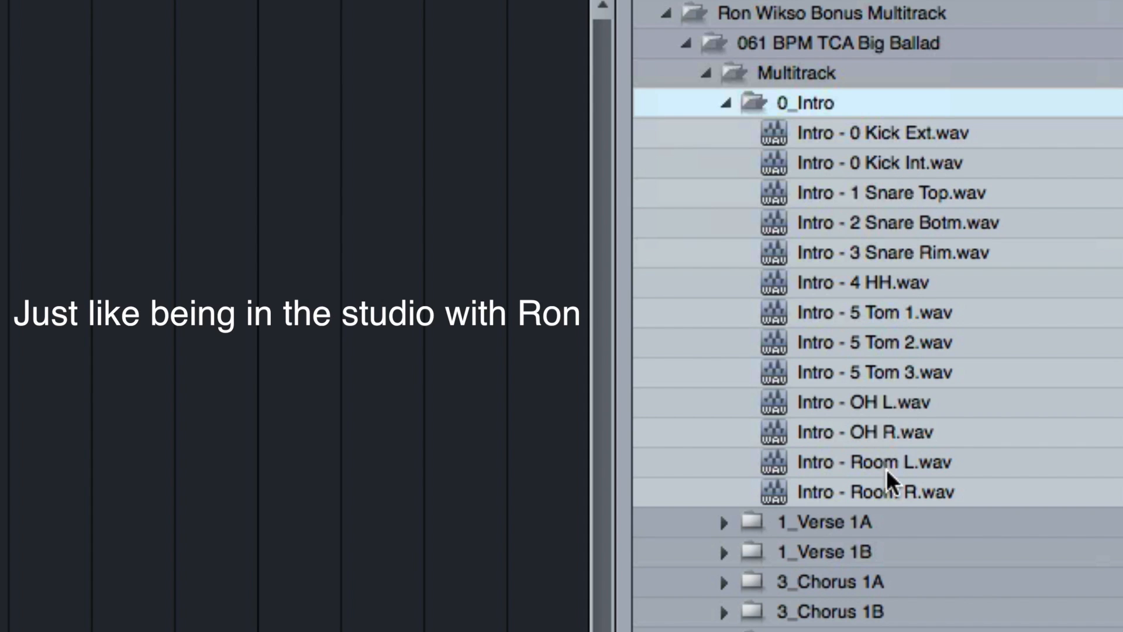
# - Place all the 0_Intro wav files at bar 1 on separate tracks, and set the song tempo to 61
pyautogui.click(854, 134)
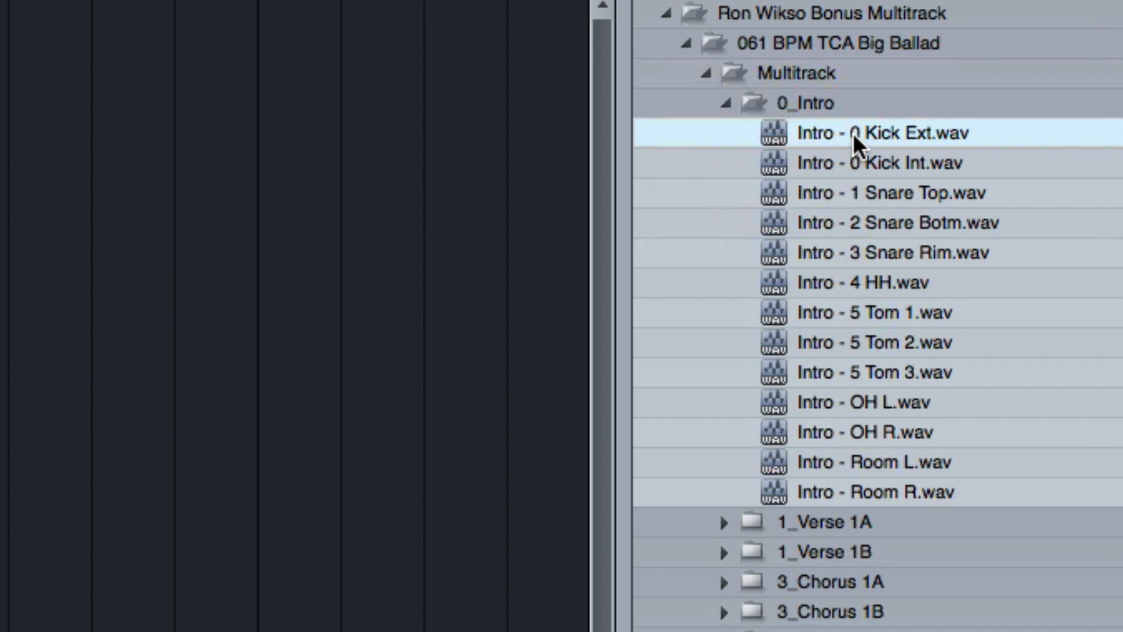
pyautogui.keyDown('shift'); pyautogui.click(855, 495); pyautogui.keyUp('shift')
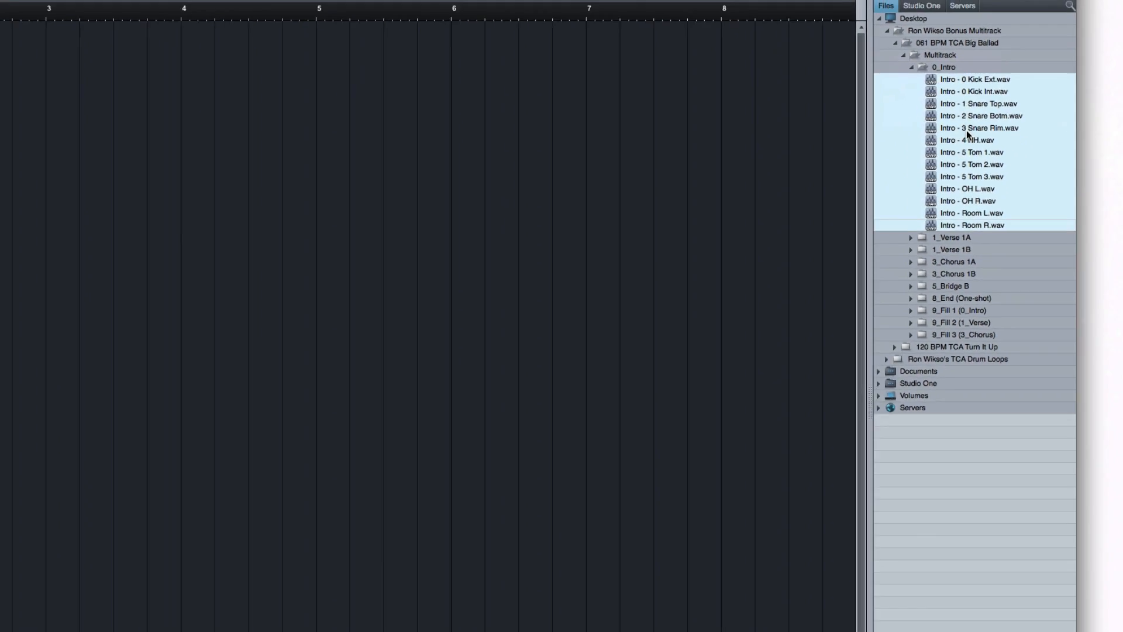
pyautogui.moveTo(858, 257); pyautogui.dragTo(107, 86)
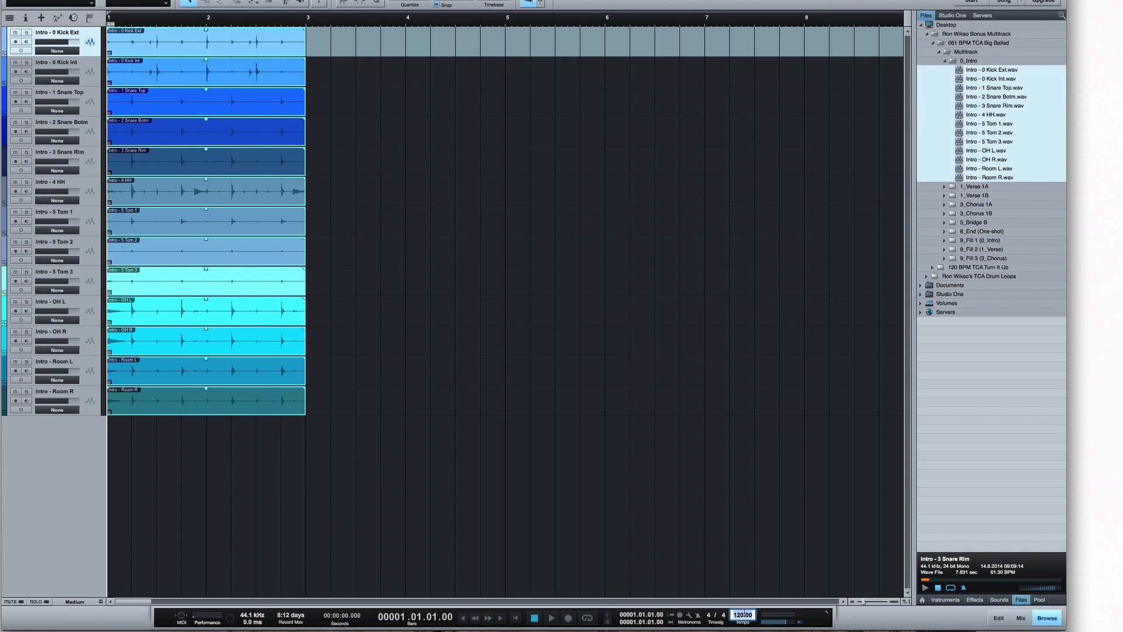
pyautogui.press('Return')
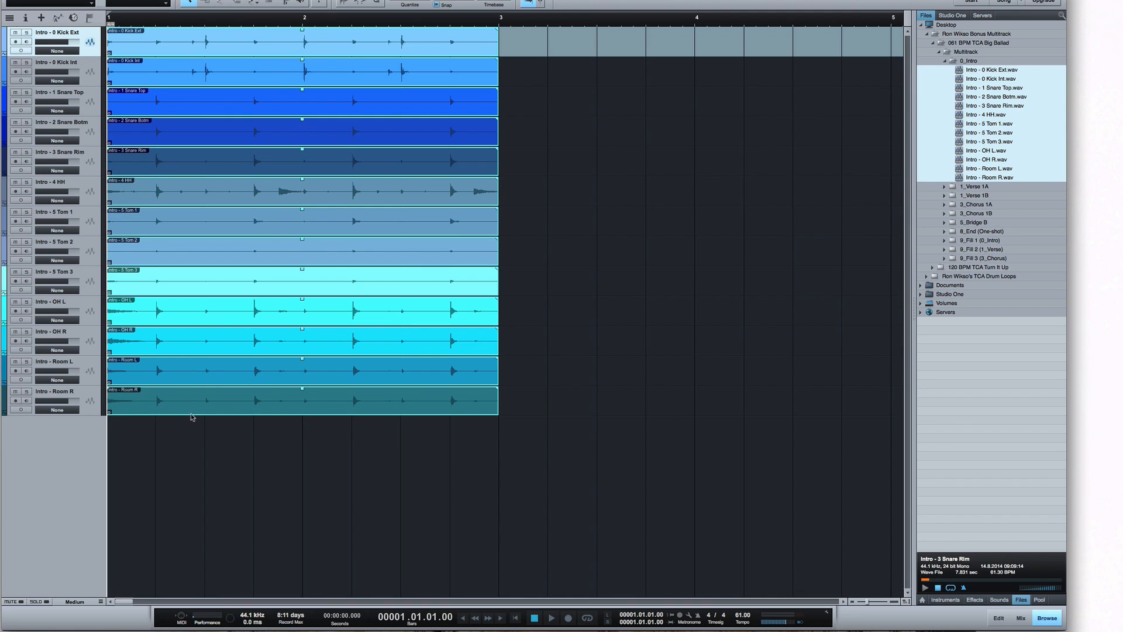
# - Play the intro loop with the mixer open, and pan OH L fully left and OH R fully right
pyautogui.press('space')
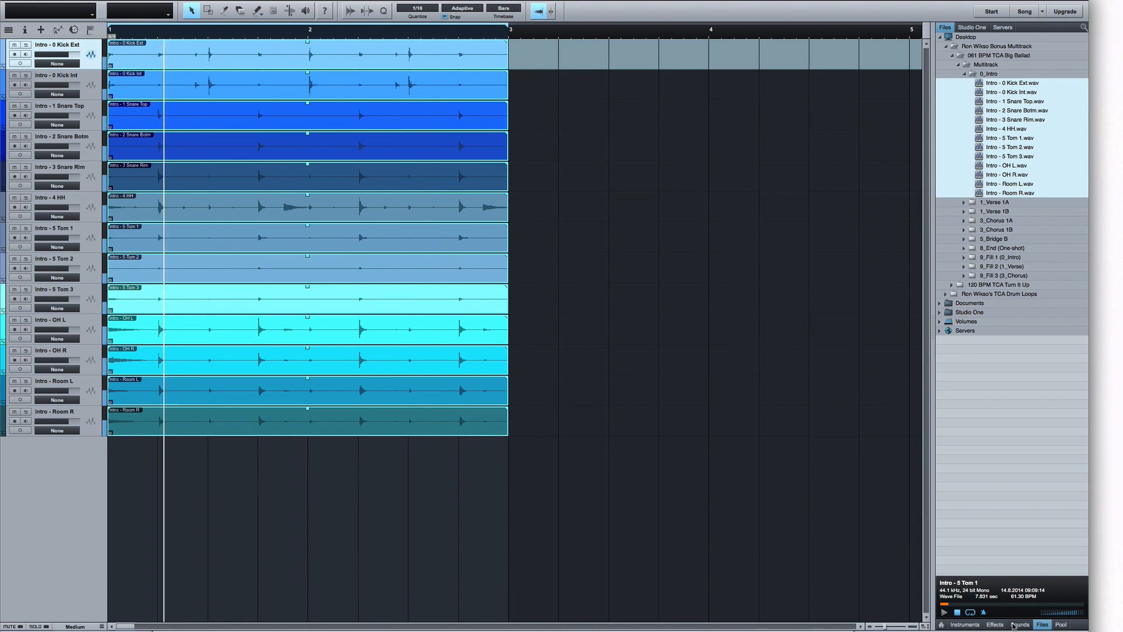
pyautogui.press('F3')
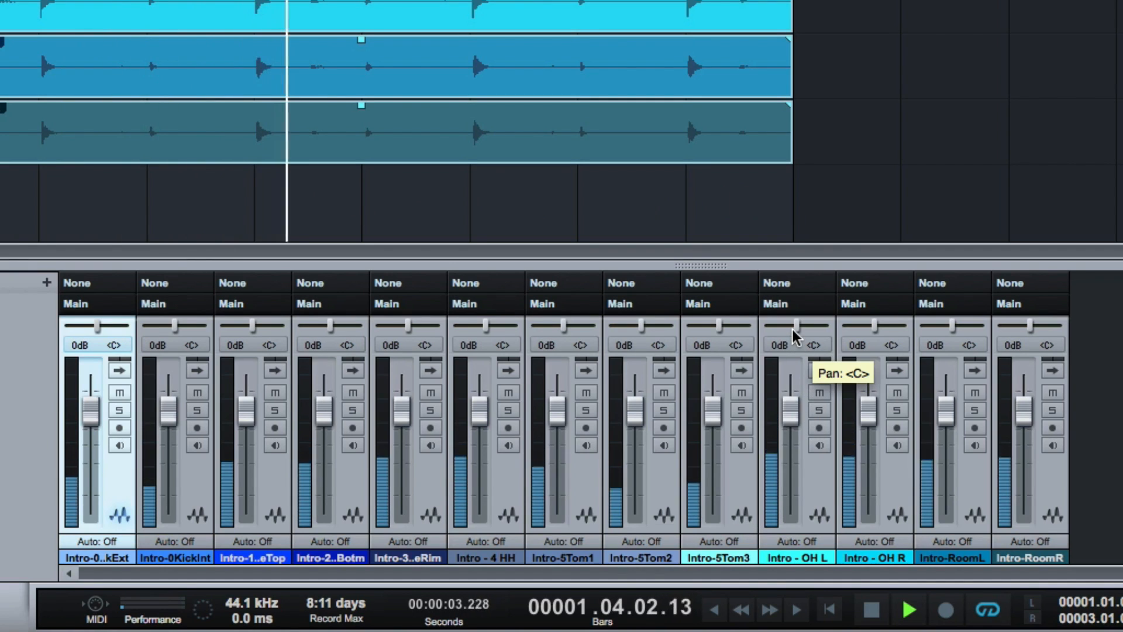
pyautogui.moveTo(795, 336); pyautogui.dragTo(735, 327)
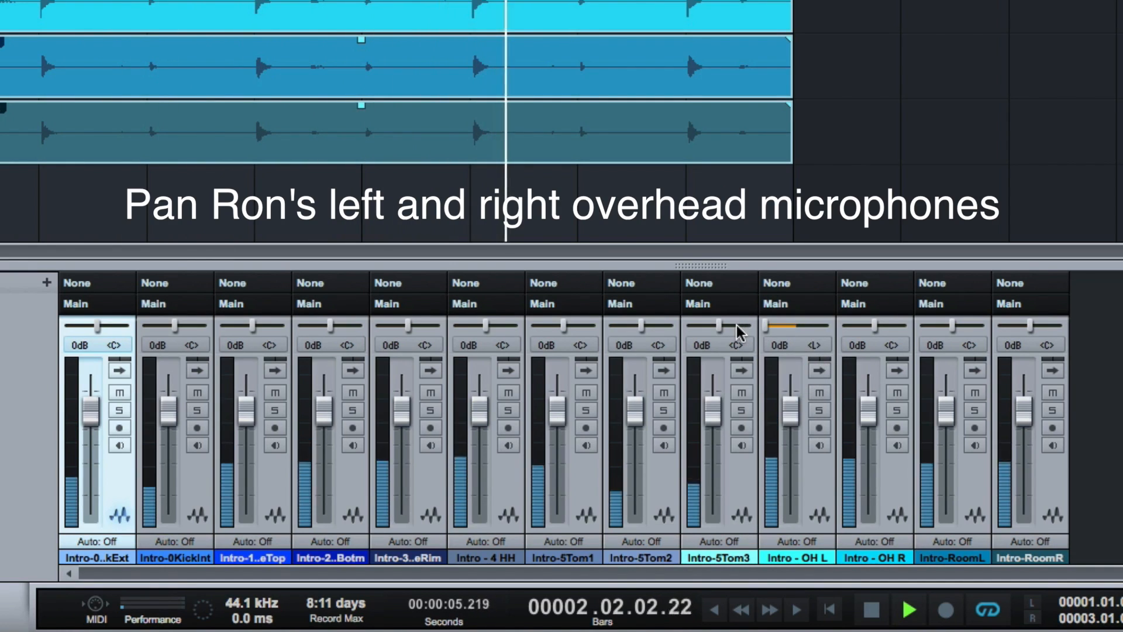
pyautogui.moveTo(874, 326); pyautogui.dragTo(922, 325)
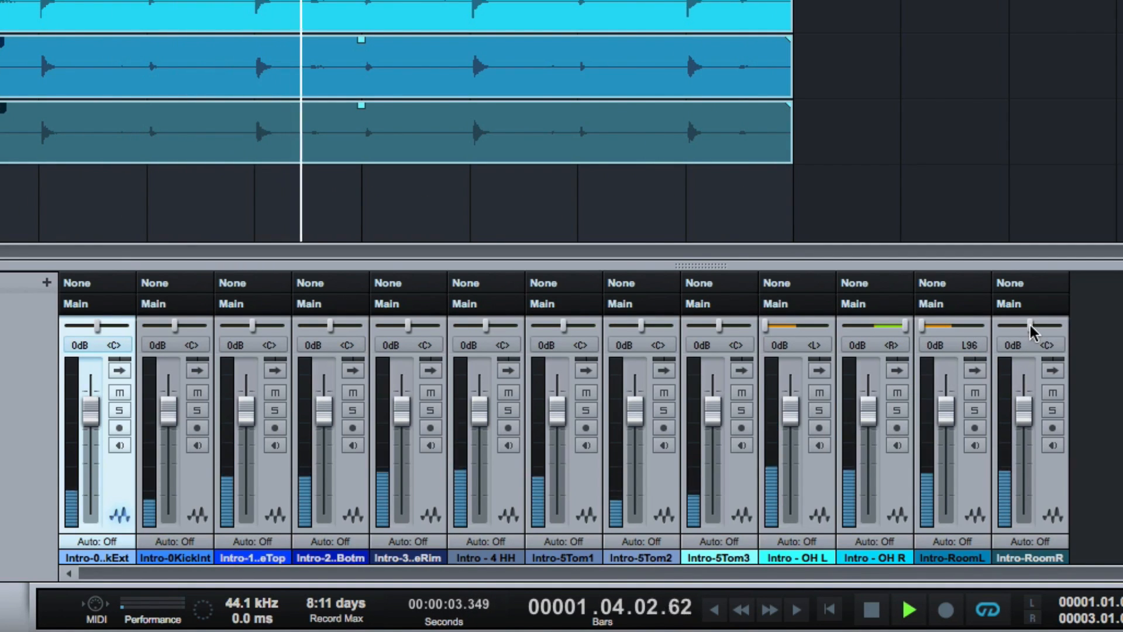
# - Pan the Room R track to R79, and mute both the Room R and Room L tracks
pyautogui.moveTo(1033, 327); pyautogui.dragTo(1053, 328)
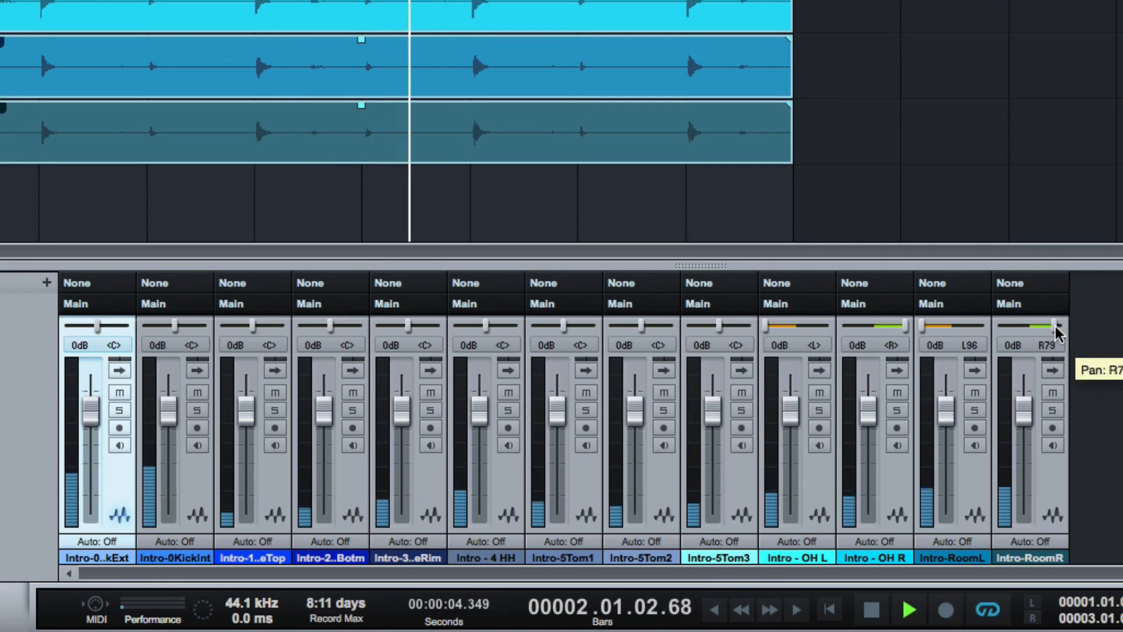
pyautogui.click(1052, 392)
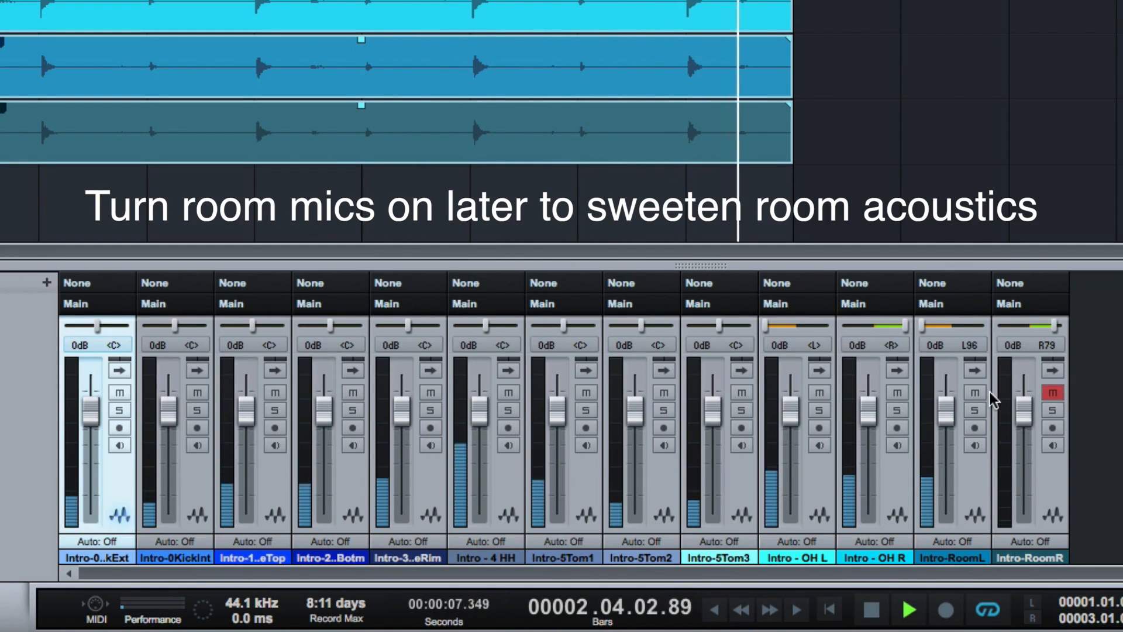
pyautogui.click(974, 393)
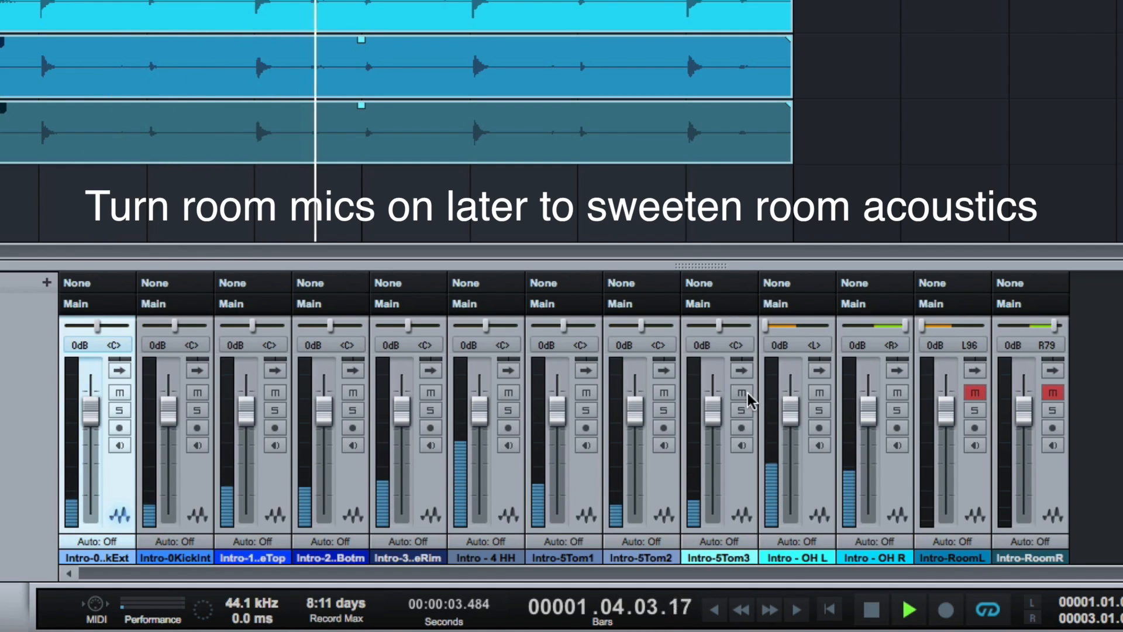
# - Pan the Tom 3 track fully right and the Tom 1 track fully left
pyautogui.moveTo(719, 325); pyautogui.dragTo(758, 336)
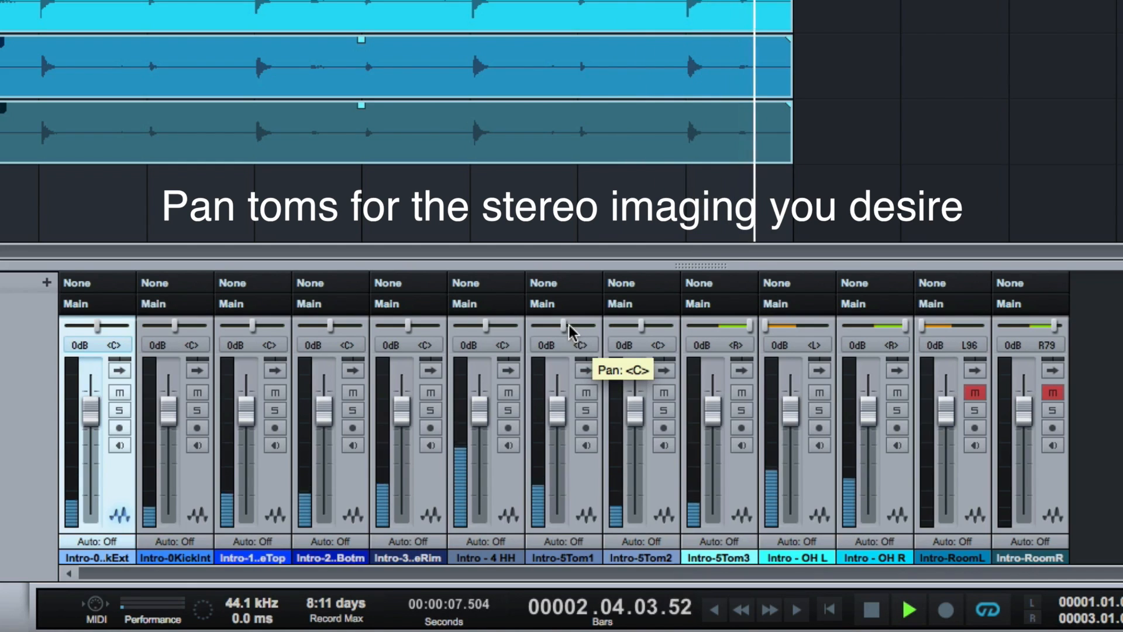
pyautogui.moveTo(563, 329); pyautogui.dragTo(532, 326)
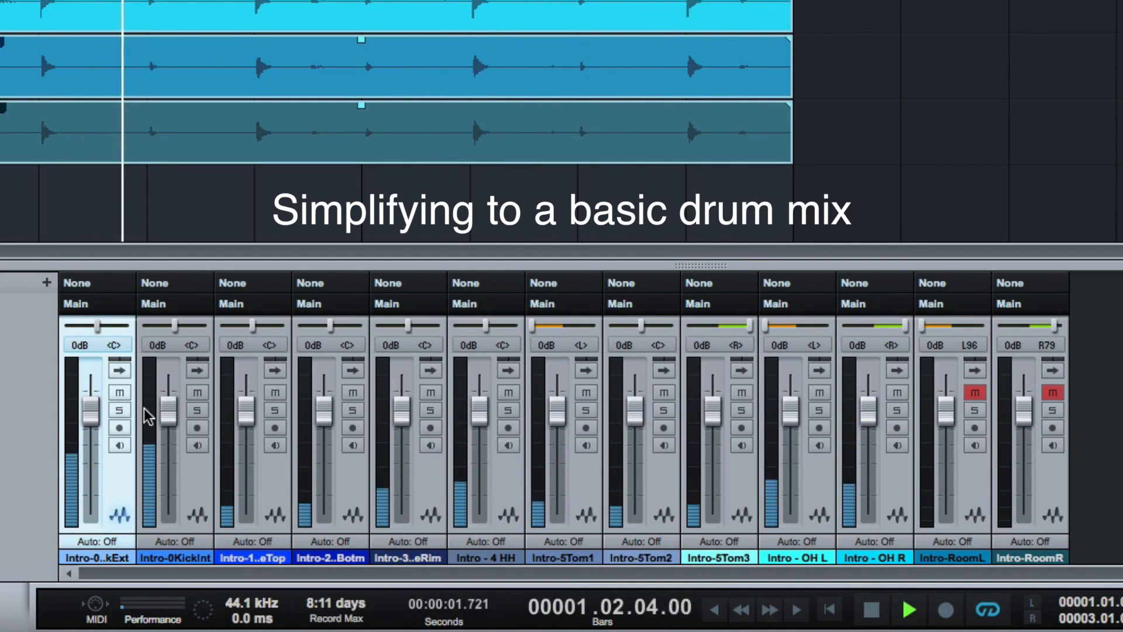
# - Mute the Kick Ext, Snare Botm and Snare Rim tracks to reduce the mix to basic drums
pyautogui.click(119, 393)
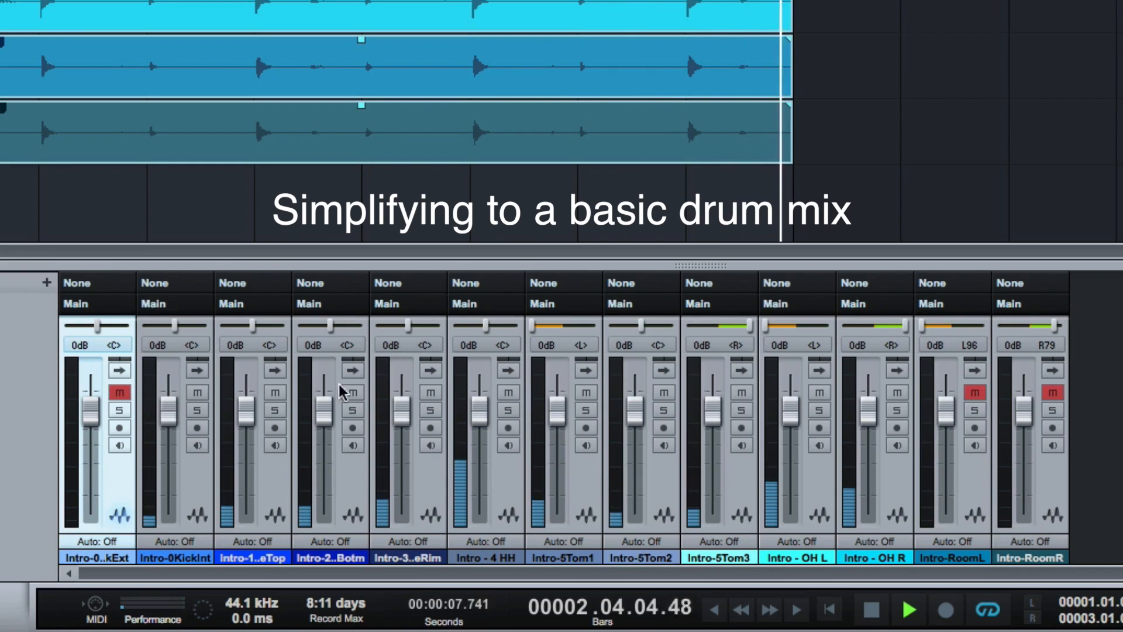
pyautogui.click(353, 392)
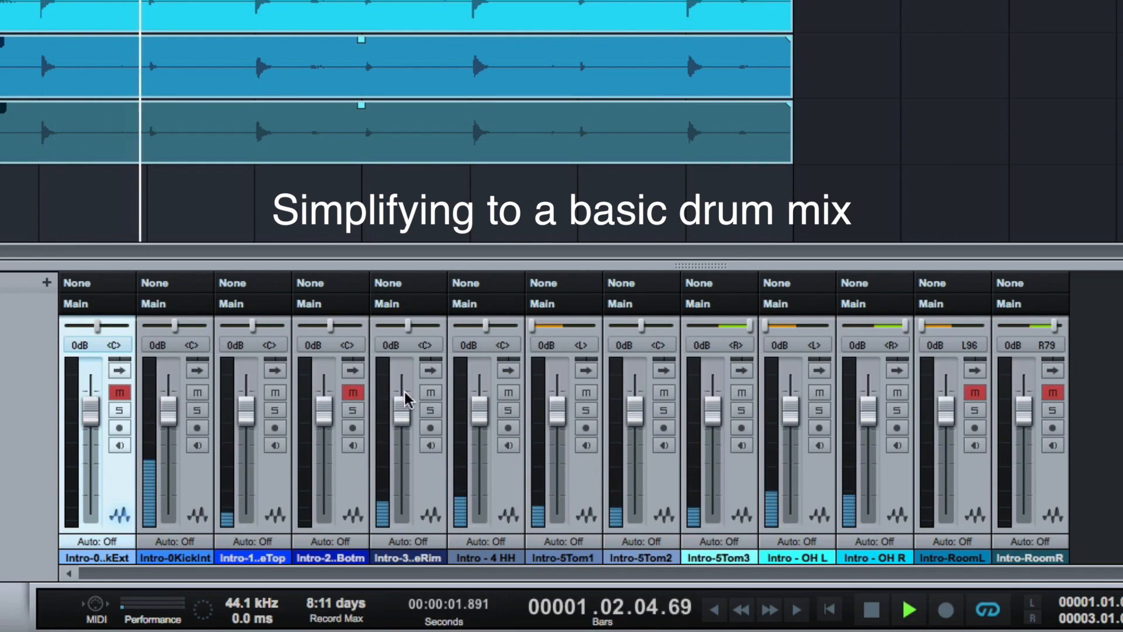
pyautogui.click(431, 392)
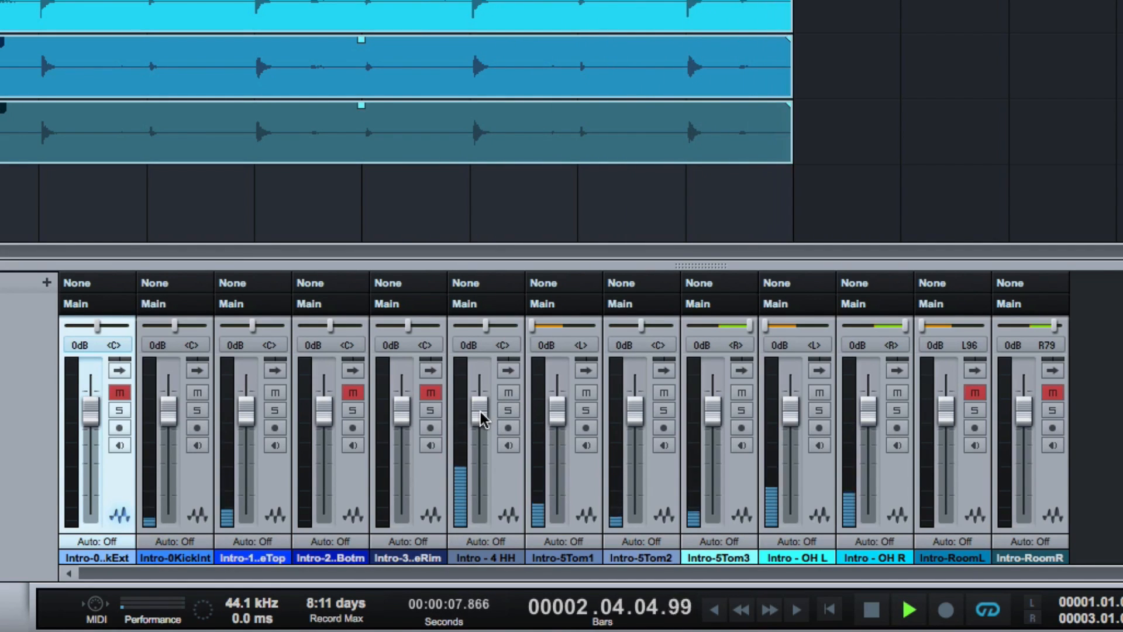
# - Pan the HH track to L58 and set its volume to about -0.2 dB
pyautogui.moveTo(480, 411); pyautogui.dragTo(481, 463)
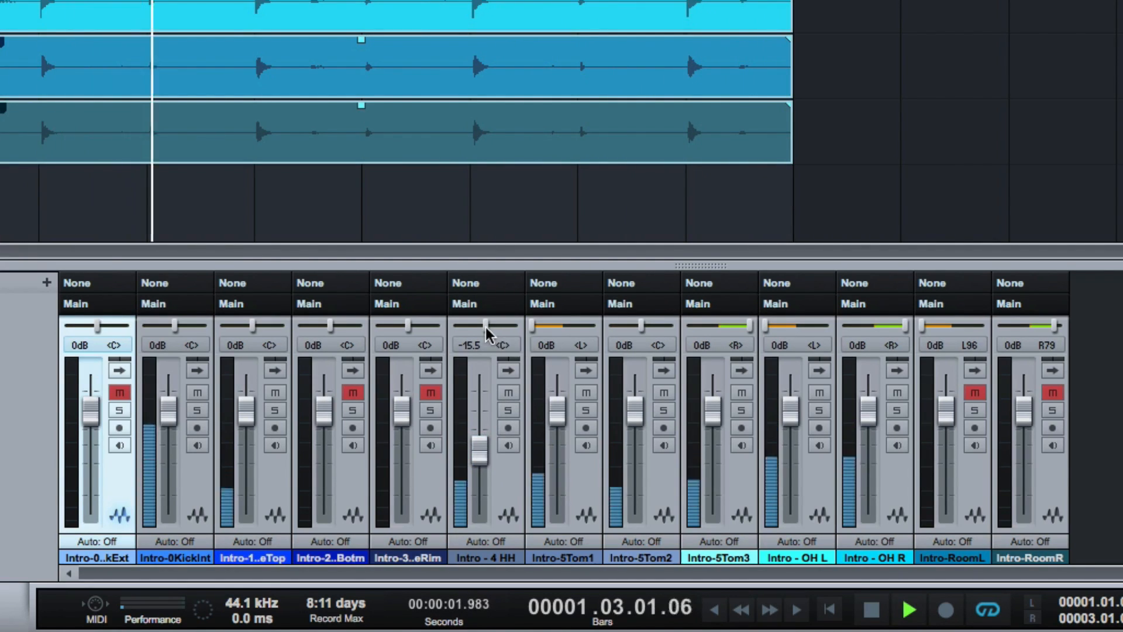
pyautogui.moveTo(486, 329); pyautogui.dragTo(468, 328)
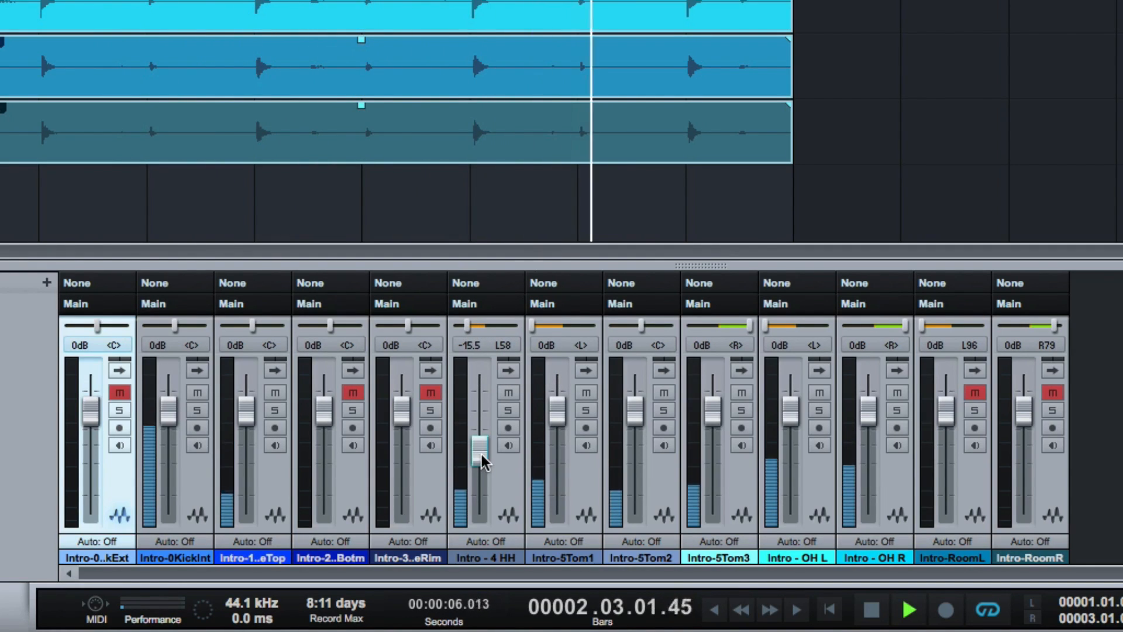
pyautogui.moveTo(479, 462); pyautogui.dragTo(478, 422)
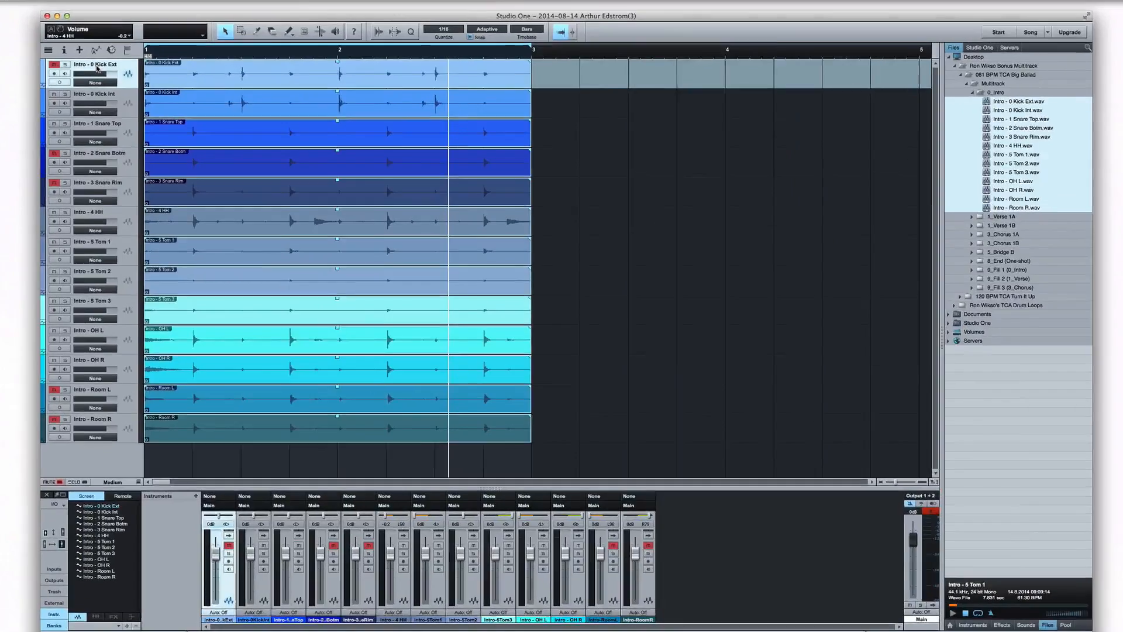
# - Rename the external kick track as Kick Ext, removing its Intro - 0 prefix
pyautogui.doubleClick(96, 64)
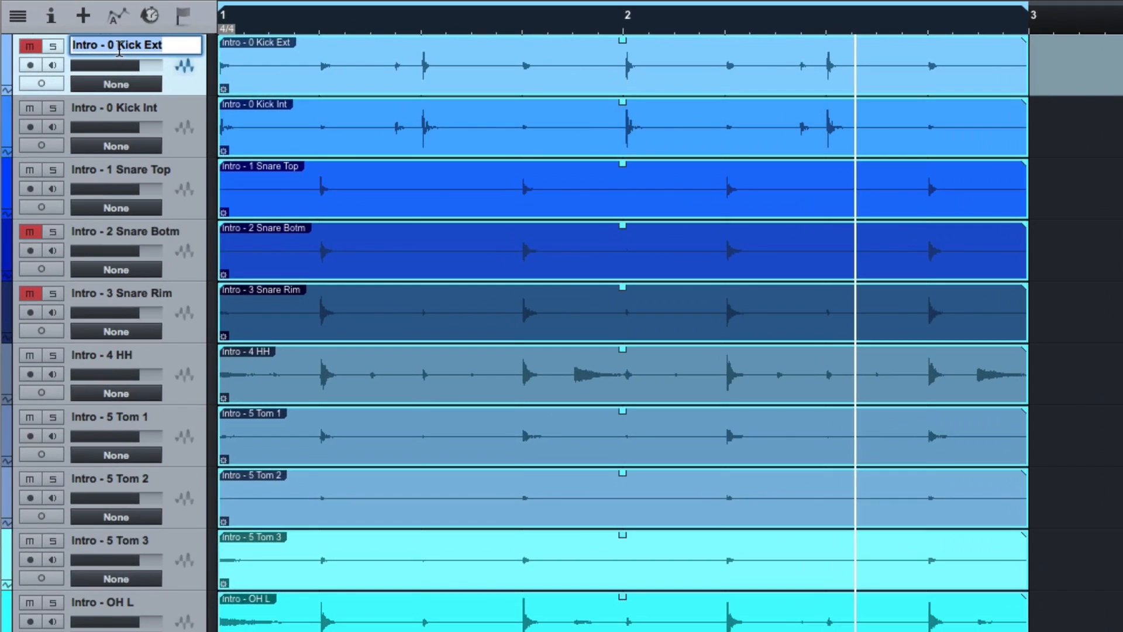
pyautogui.click(119, 51)
pyautogui.press('BackSpace')
pyautogui.press('BackSpace')
pyautogui.press('BackSpace')
pyautogui.press('BackSpace')
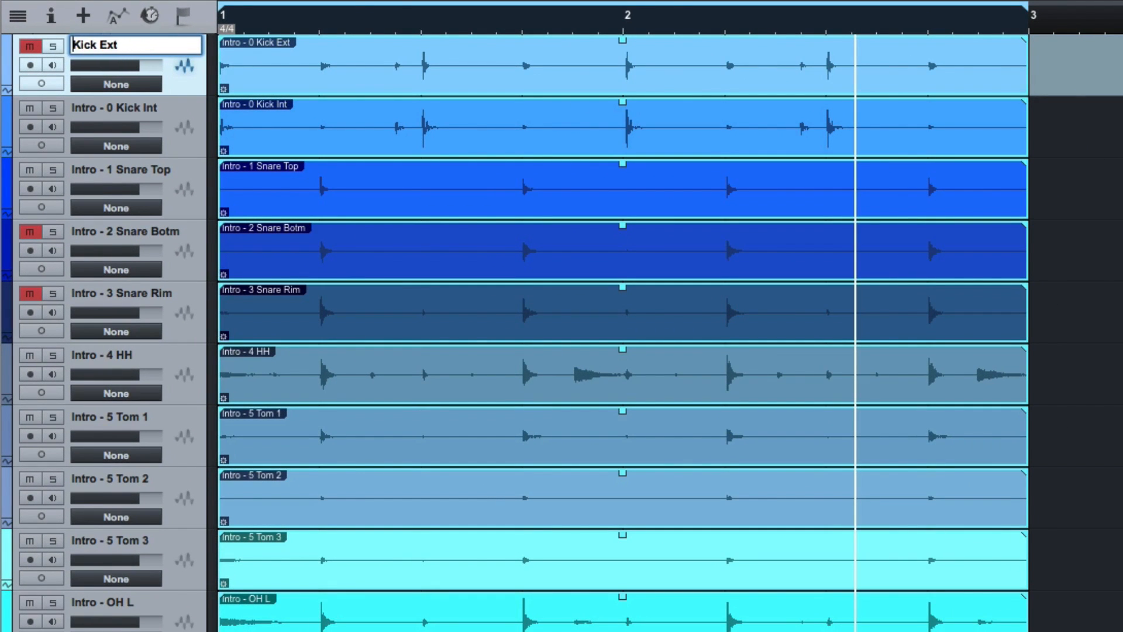
pyautogui.press('Return')
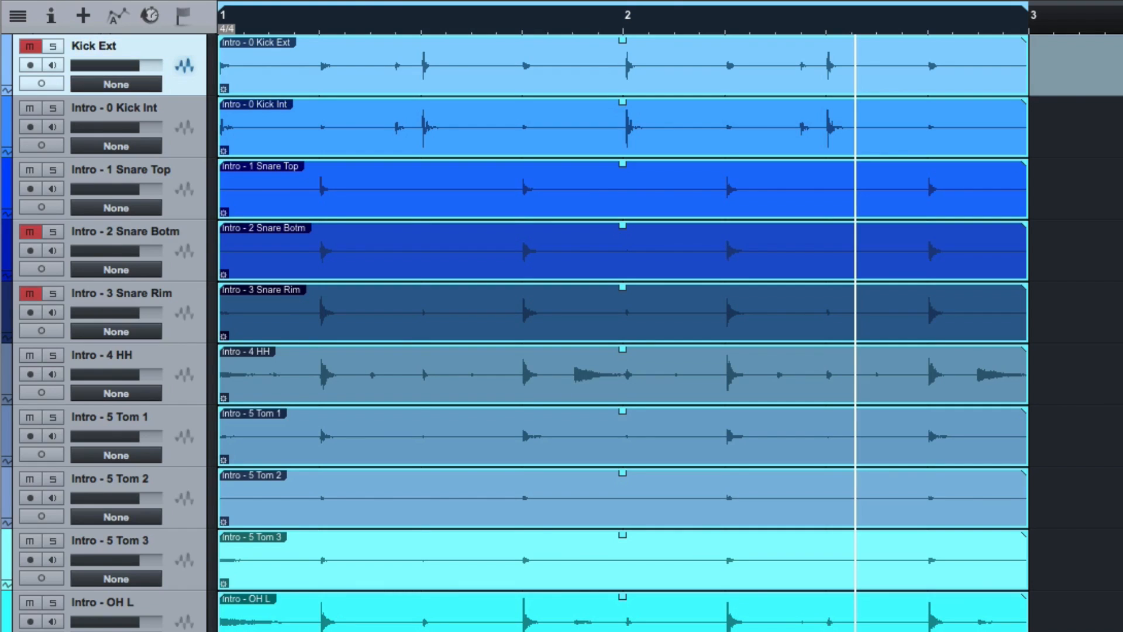
# - Rename the internal kick track as Kick Int
pyautogui.doubleClick(119, 108)
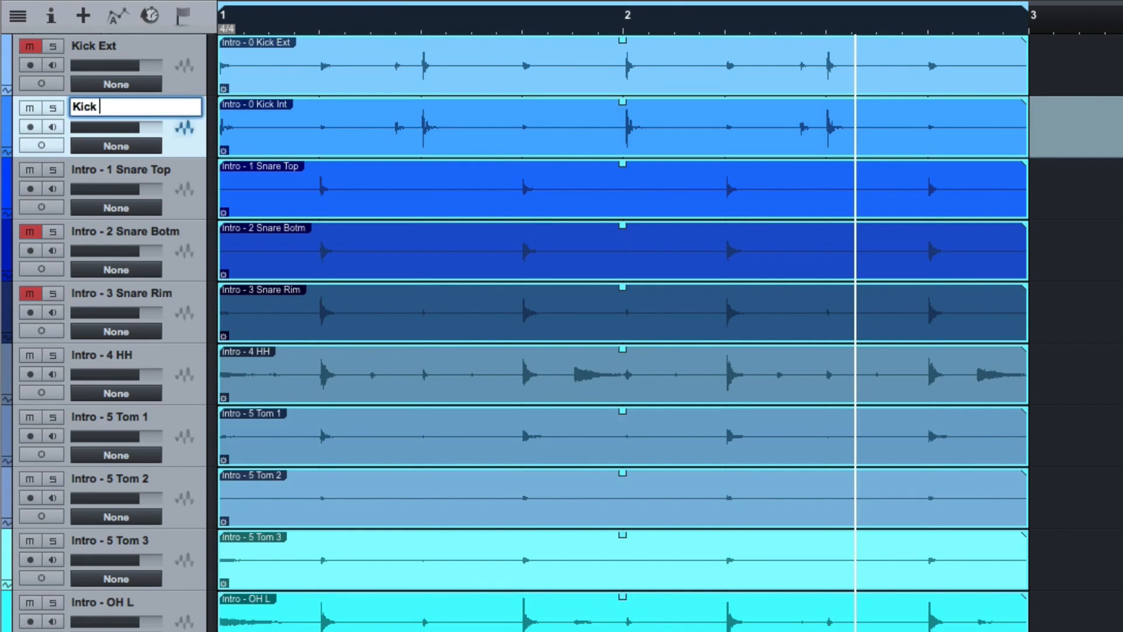
pyautogui.write('Kick Int')
pyautogui.press('Return')
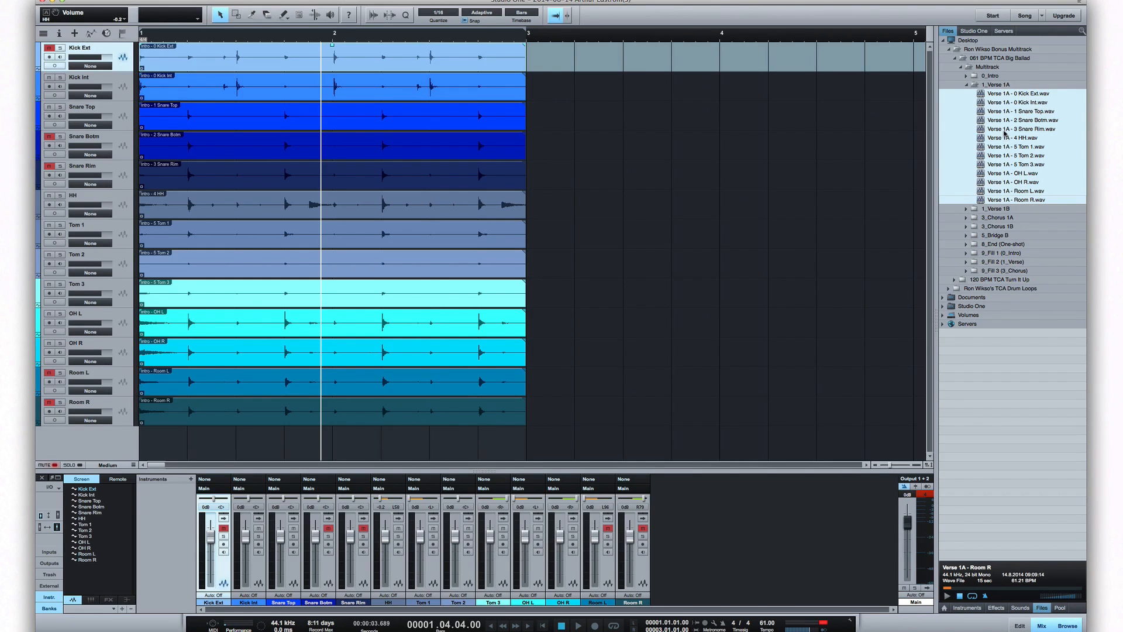
# - Place the selected Verse 1A files at bar 3 on the matching drum tracks, and play through from the intro into the verse
pyautogui.moveTo(1004, 134); pyautogui.dragTo(530, 63)
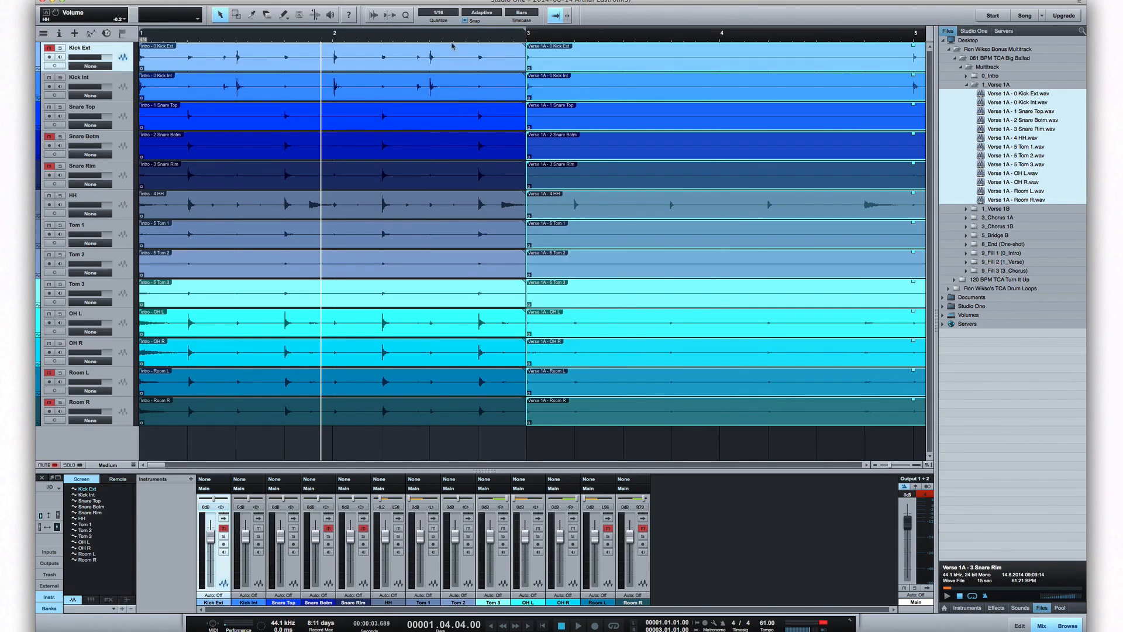
pyautogui.click(579, 626)
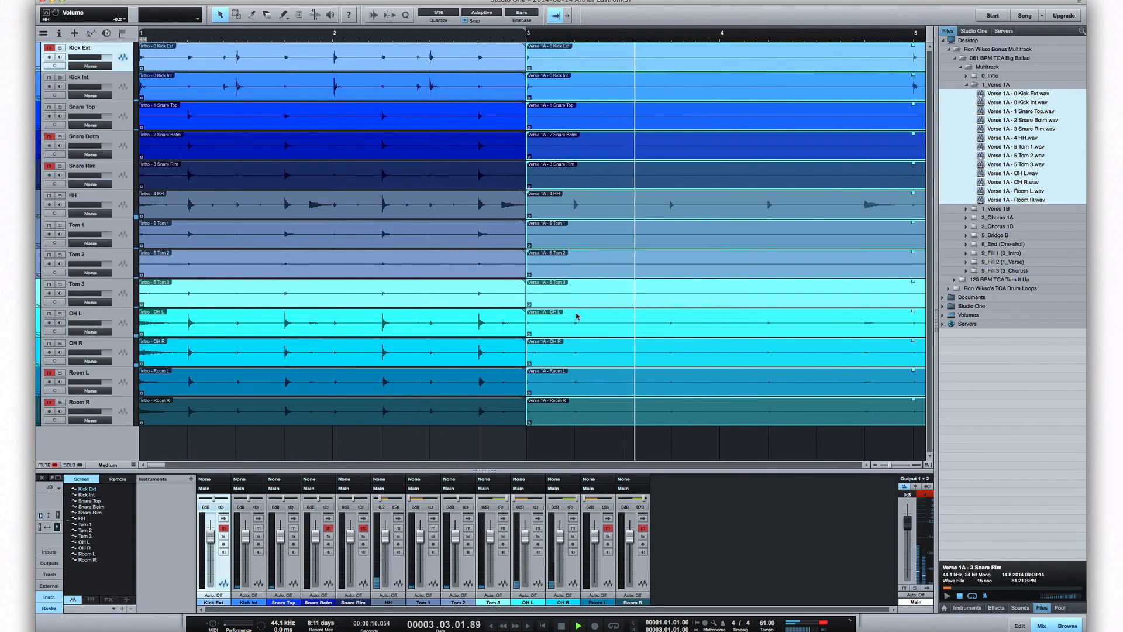
pyautogui.click(561, 626)
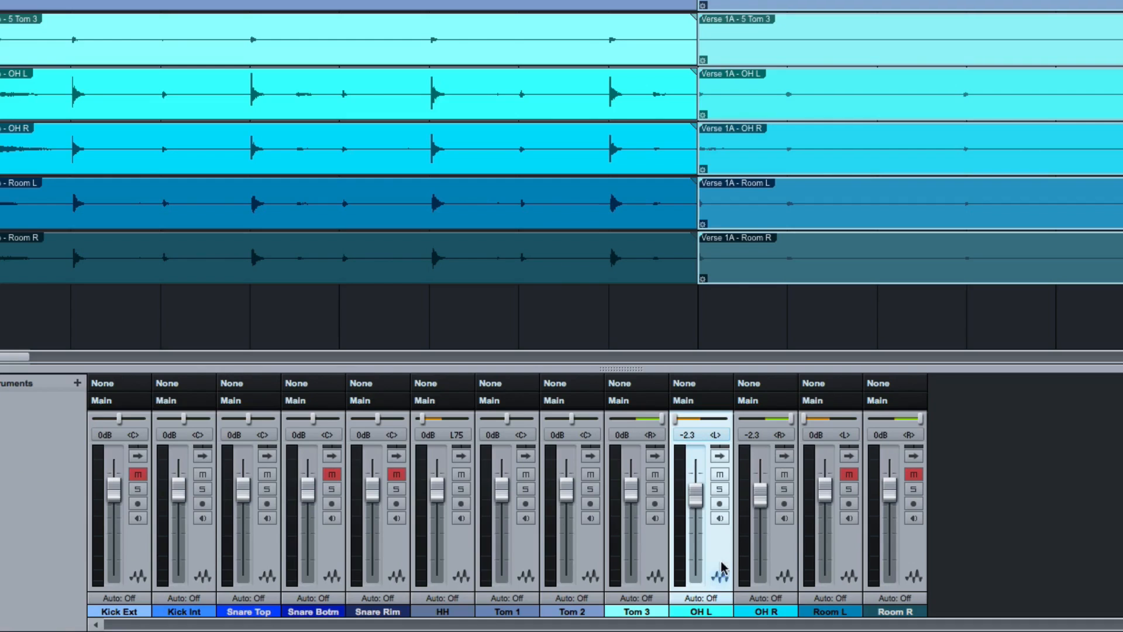
# - Group the OH L and OH R tracks, and adjust the track faders together so that Room R is at -3.7 dB
pyautogui.keyDown('shift'); pyautogui.click(777, 564); pyautogui.keyUp('shift')
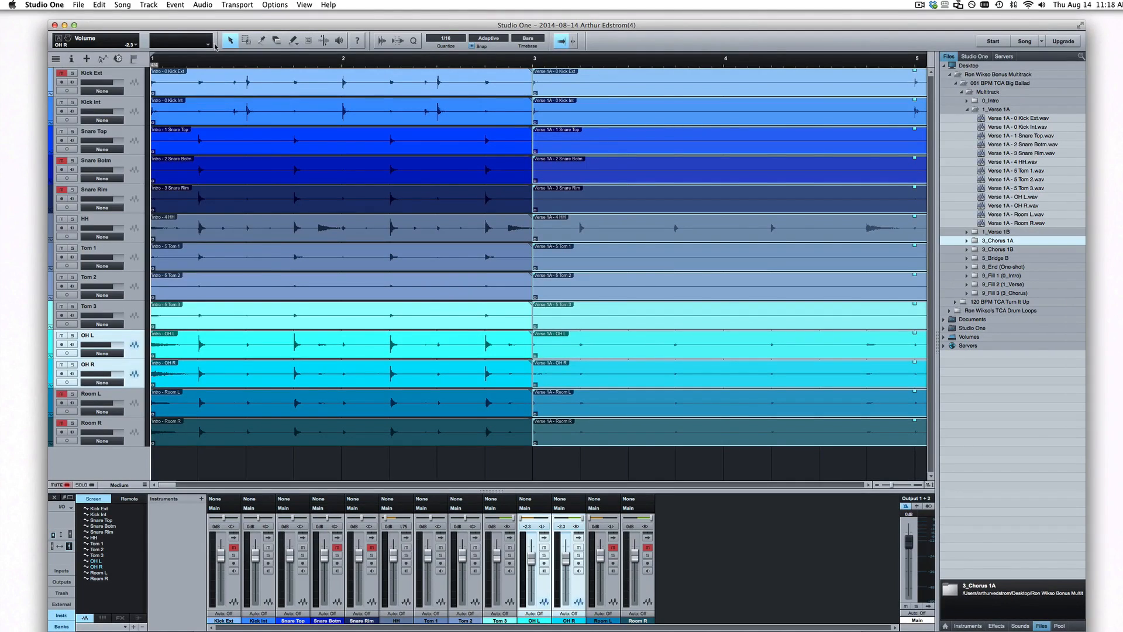
pyautogui.click(148, 4)
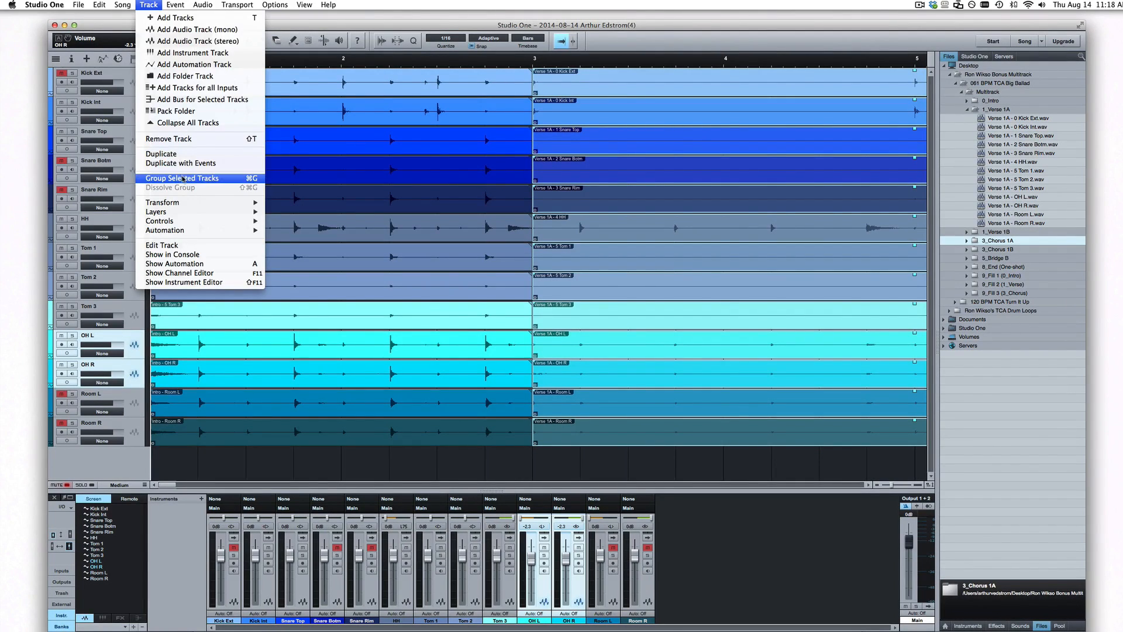
pyautogui.click(181, 177)
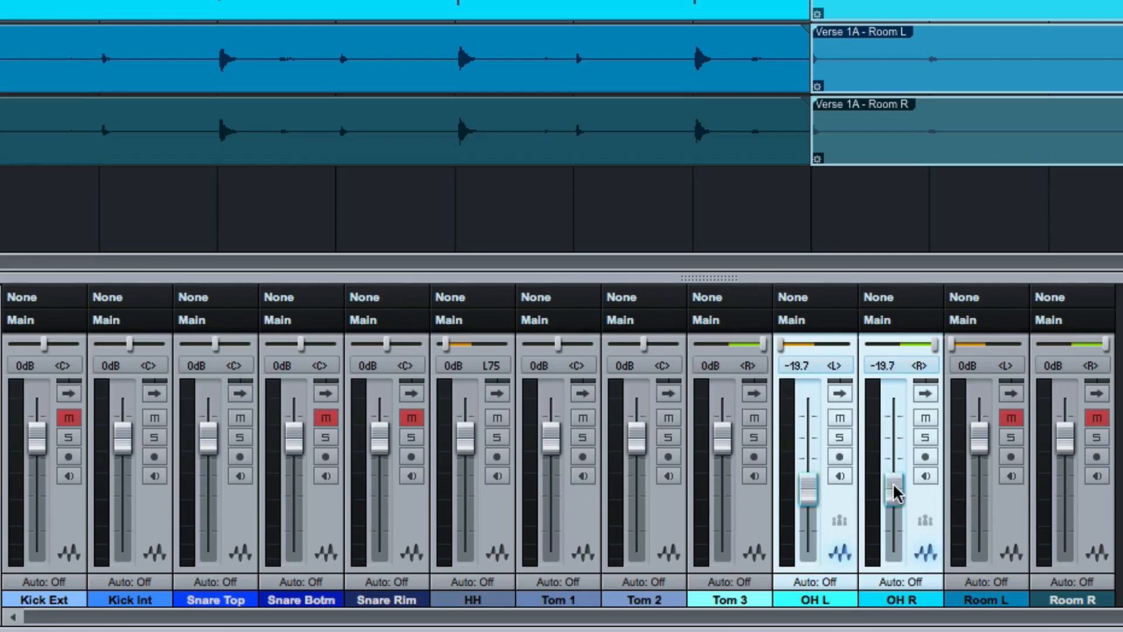
pyautogui.moveTo(895, 493); pyautogui.dragTo(895, 459)
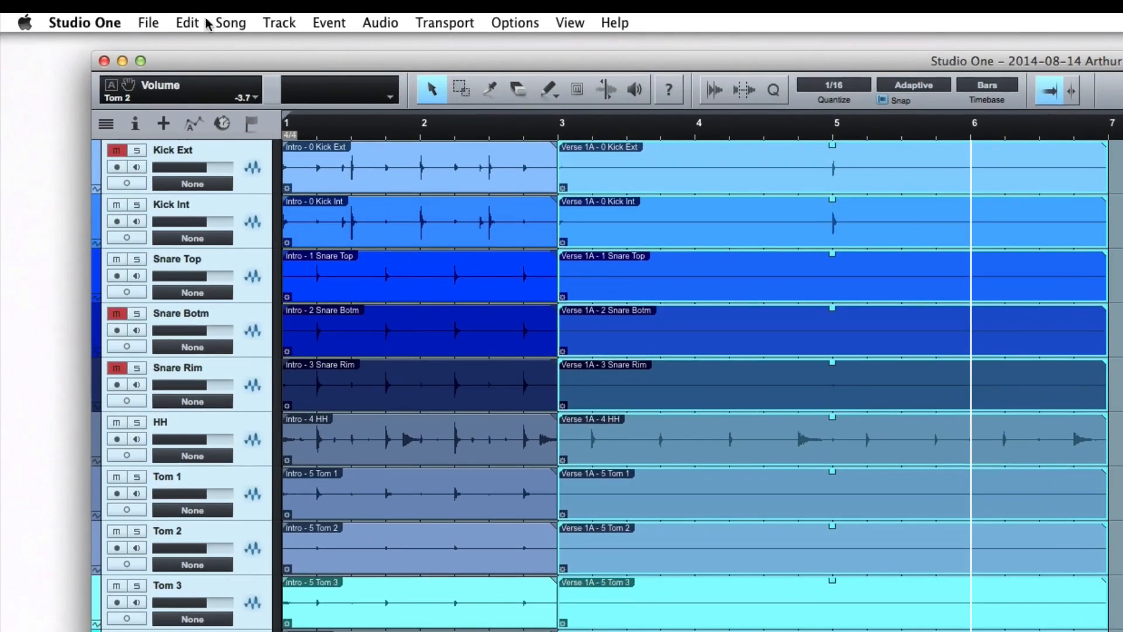
# - Split the selected Verse 1A events at bar 6, and paste a copy of the one-bar piece at bar 7
pyautogui.click(94, 17)
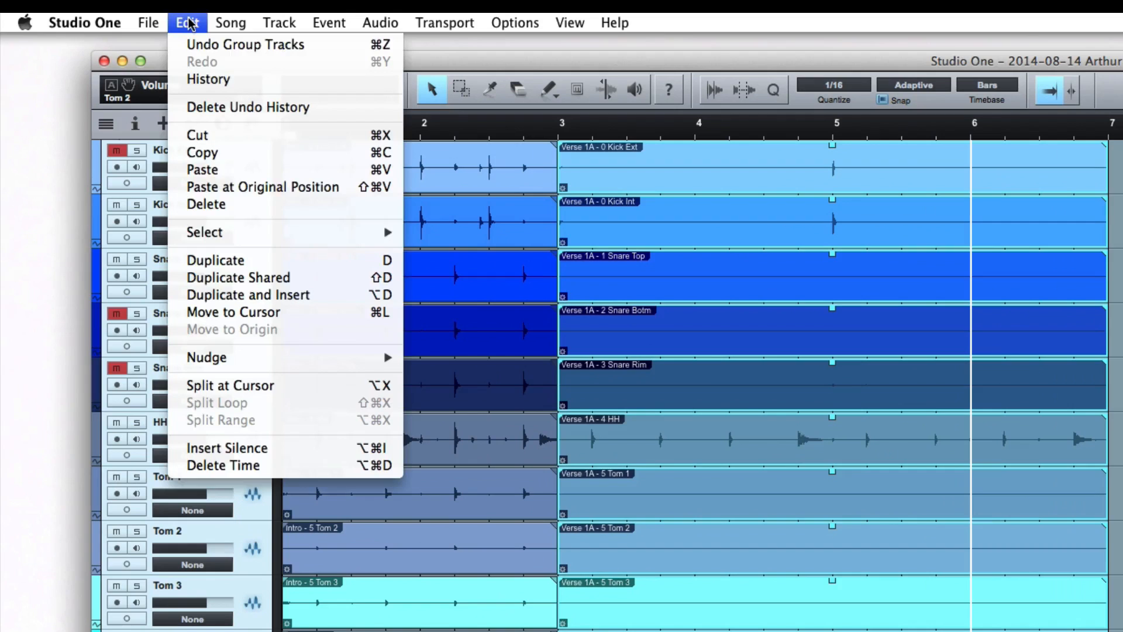
pyautogui.click(259, 383)
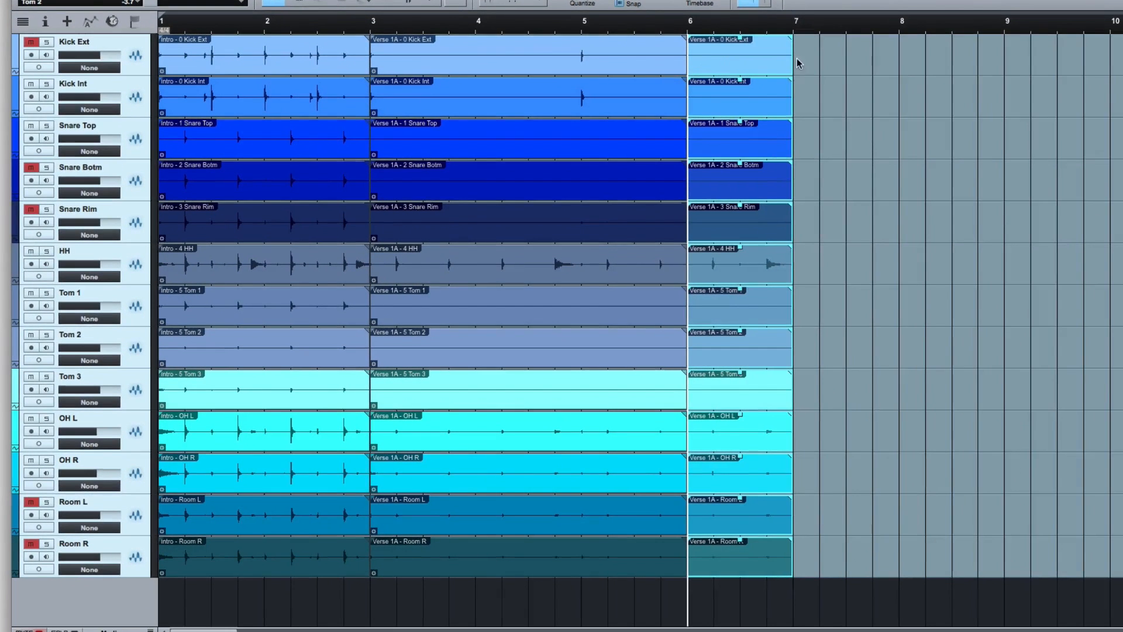
pyautogui.click(794, 28)
pyautogui.press('super+v')
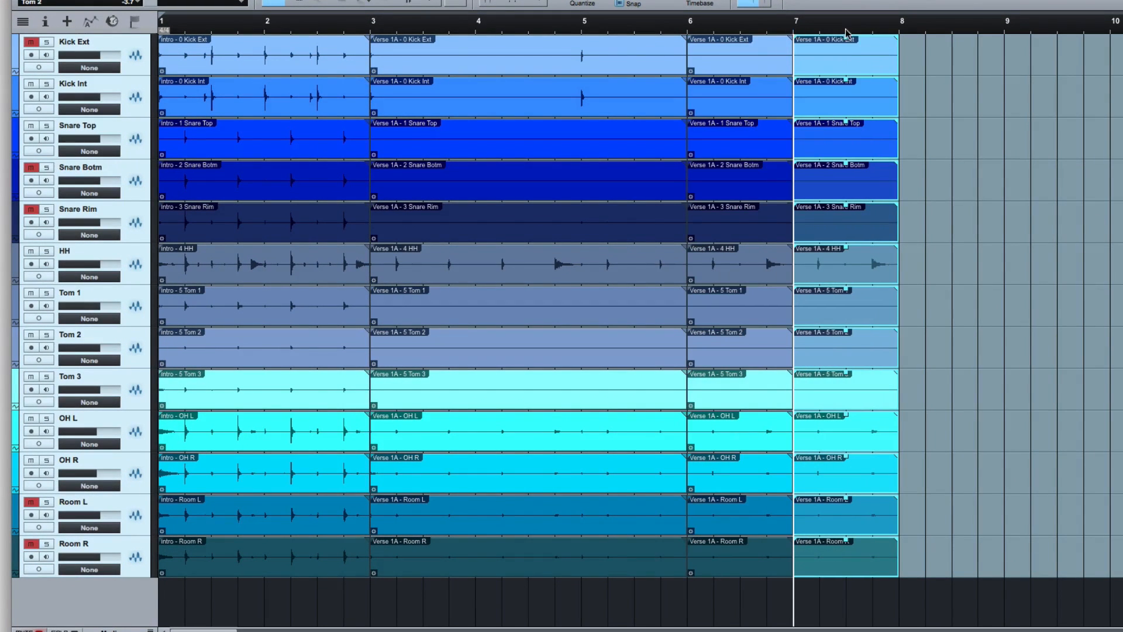
# - Paste the one-bar verse piece again at bars 8 and 9, and play back from just before bar 6
pyautogui.click(902, 28)
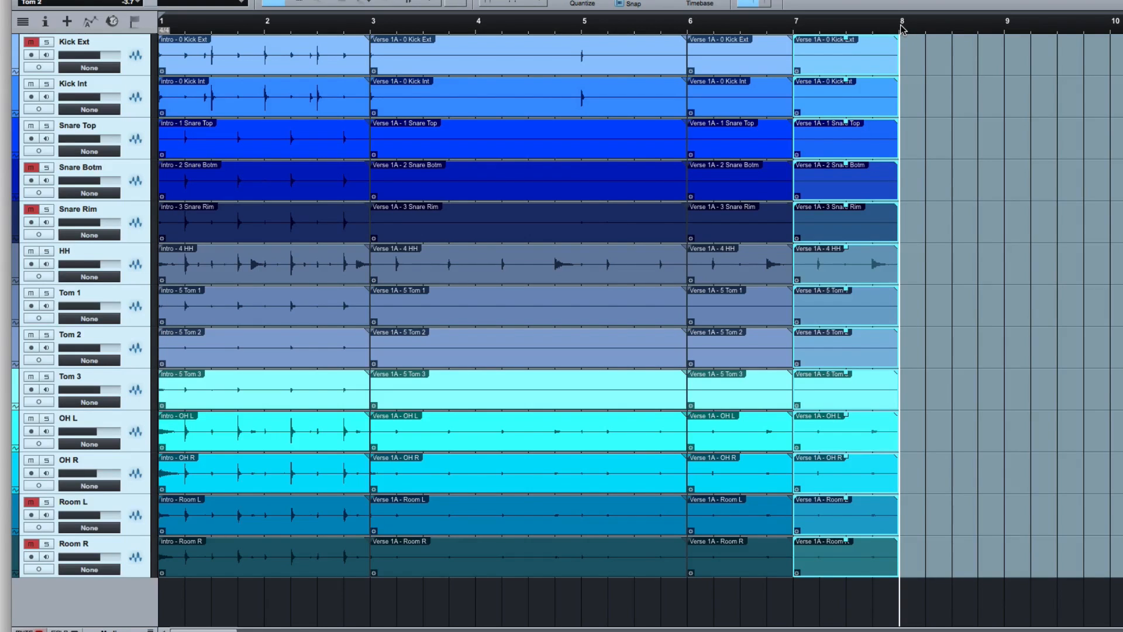
pyautogui.press('super+v')
pyautogui.click(1006, 29)
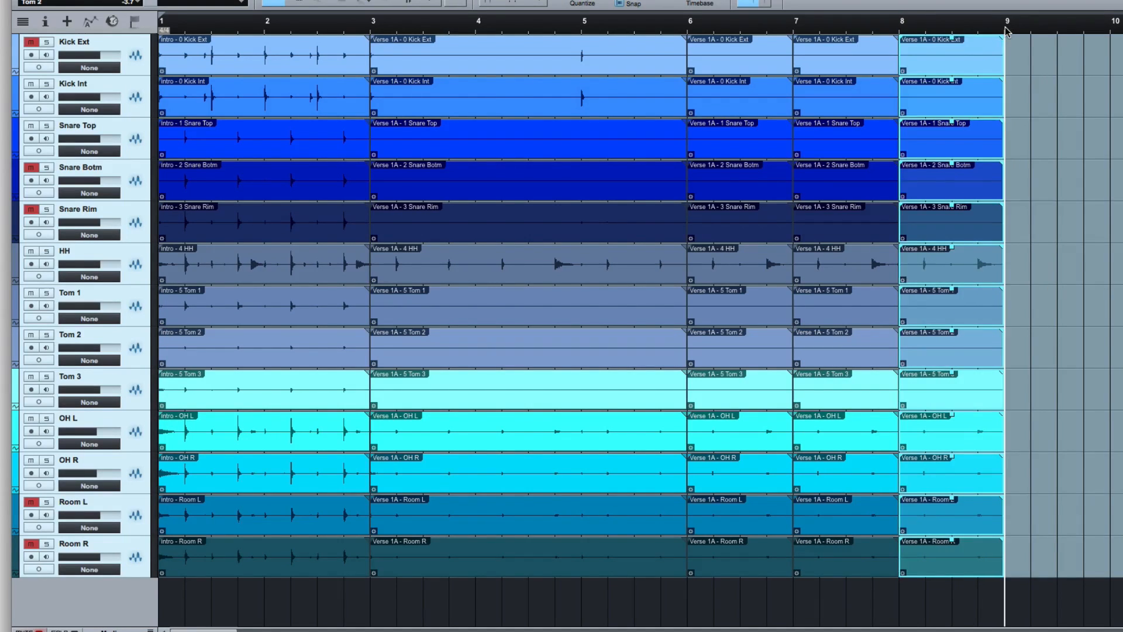
pyautogui.press('super+v')
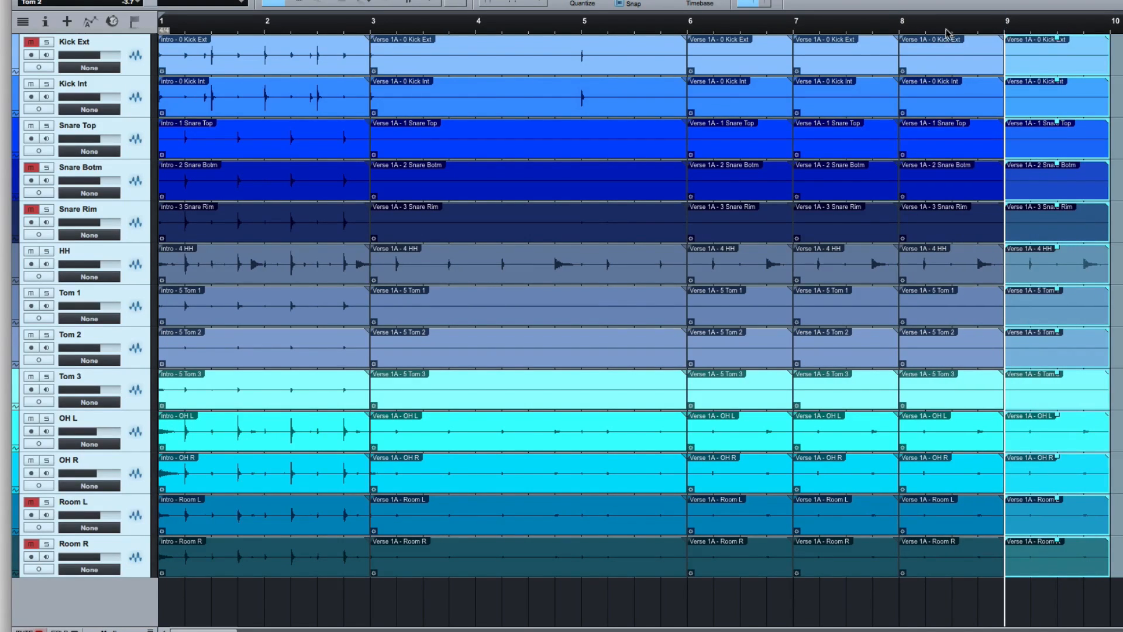
pyautogui.click(668, 28)
pyautogui.press('space')
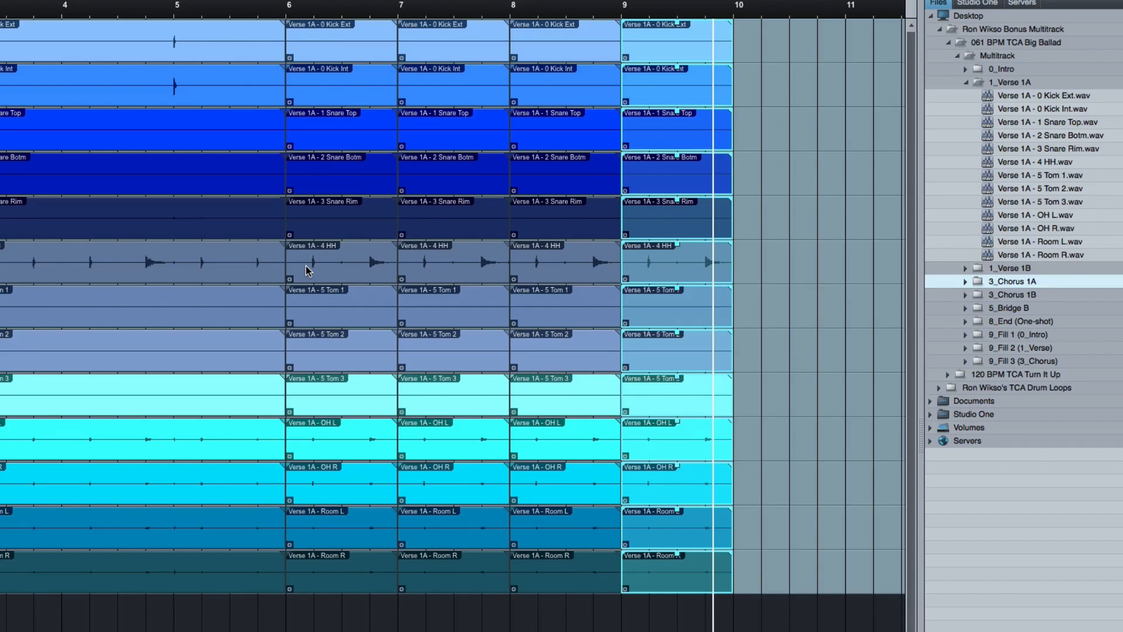
# - Browse to the 0_Intro 2A folder of 120 BPM TCA Turn It Up, and select all its files from Kick Ext to Room R
pyautogui.click(947, 43)
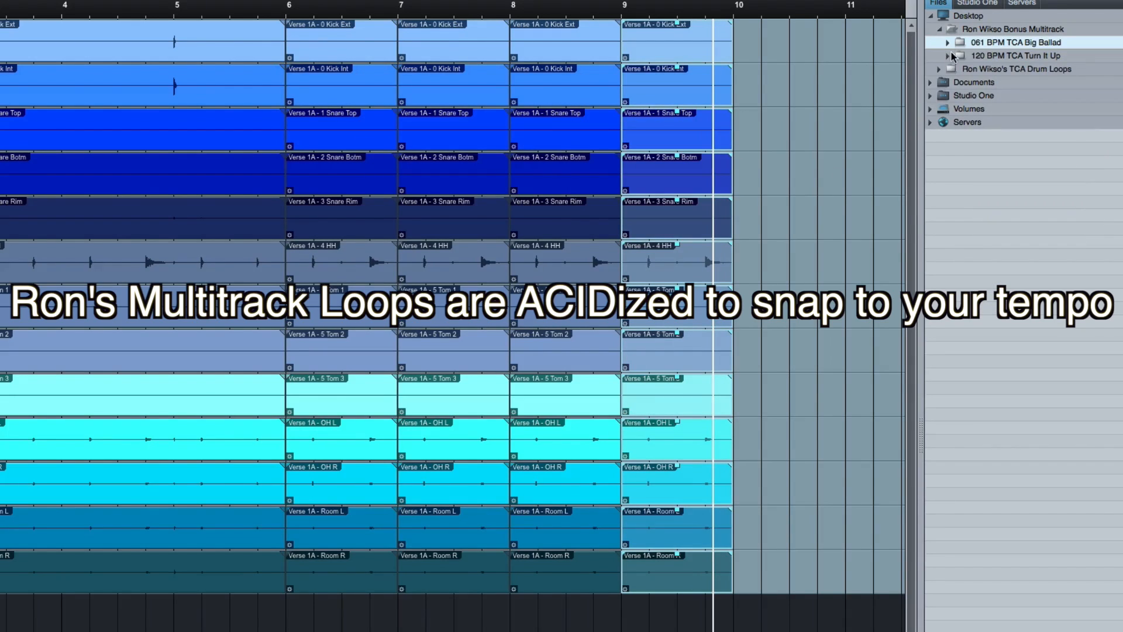
pyautogui.click(949, 56)
pyautogui.click(956, 69)
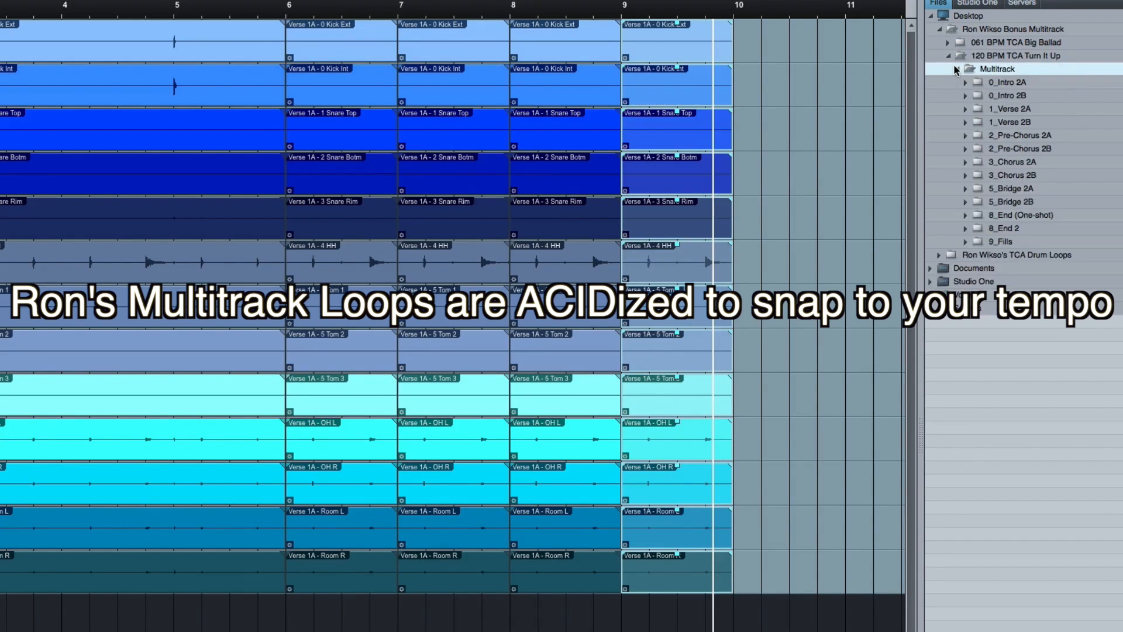
pyautogui.click(964, 83)
pyautogui.click(1024, 96)
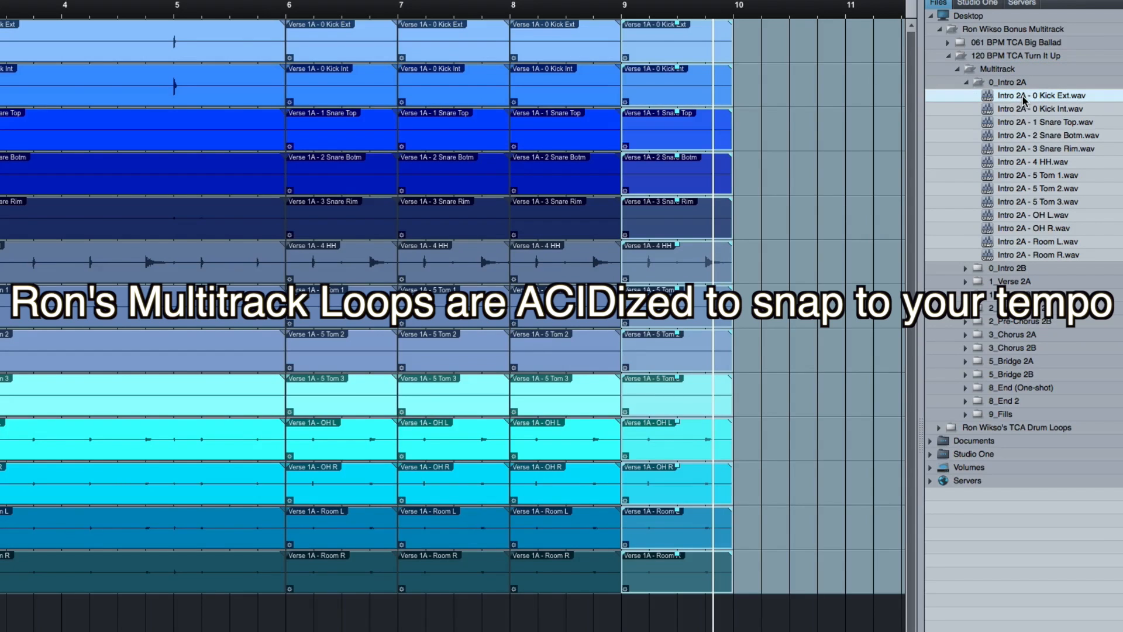
pyautogui.keyDown('shift'); pyautogui.click(1010, 256); pyautogui.keyUp('shift')
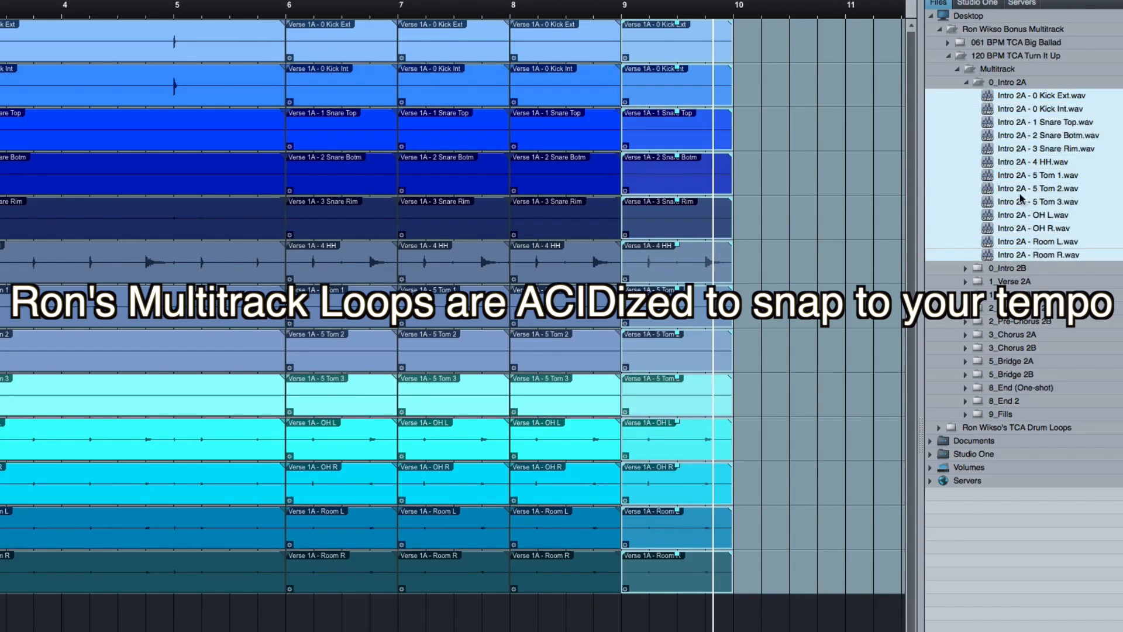
# - Place the selected Intro 2A files at bar 10 on the matching drum tracks, and play through the change from the verse
pyautogui.moveTo(1021, 176); pyautogui.dragTo(736, 50)
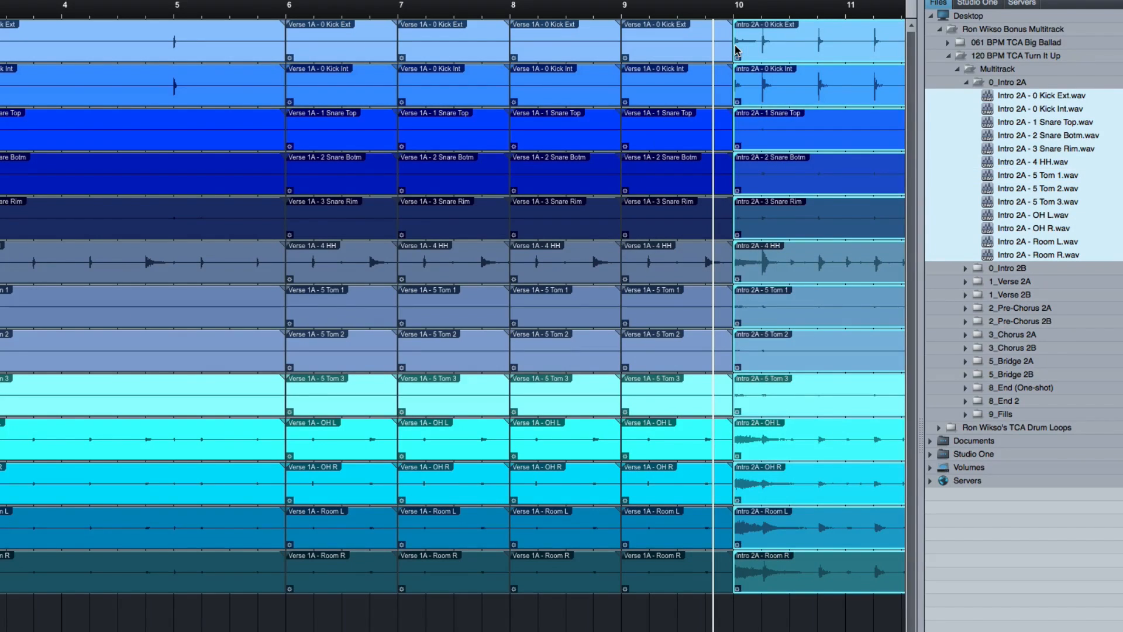
pyautogui.click(706, 14)
pyautogui.press('space')
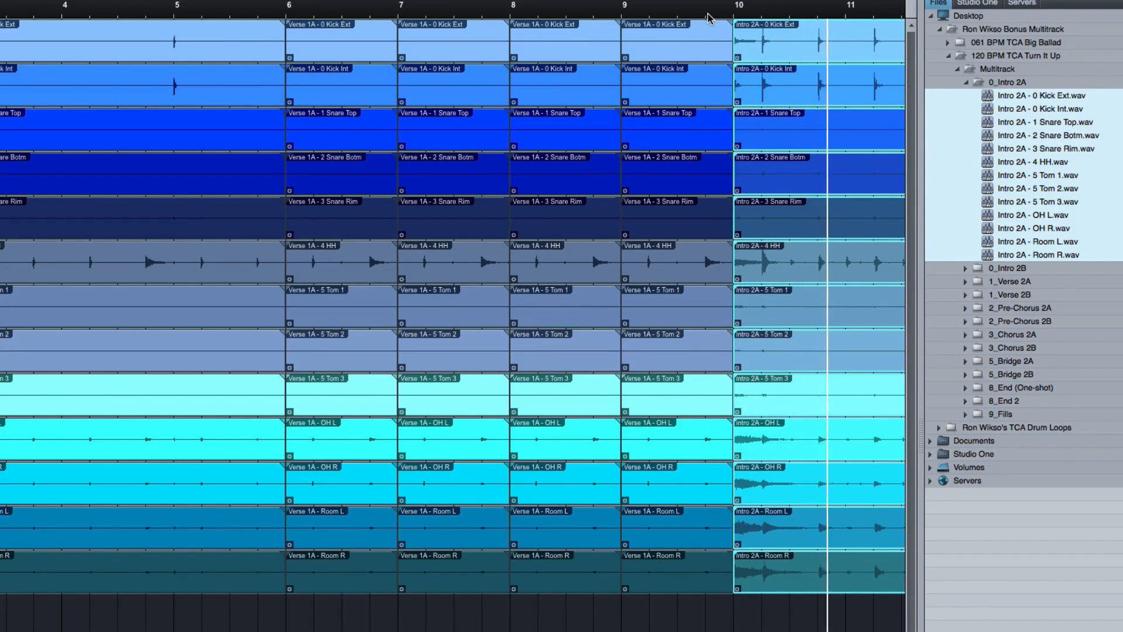
pyautogui.click(682, 14)
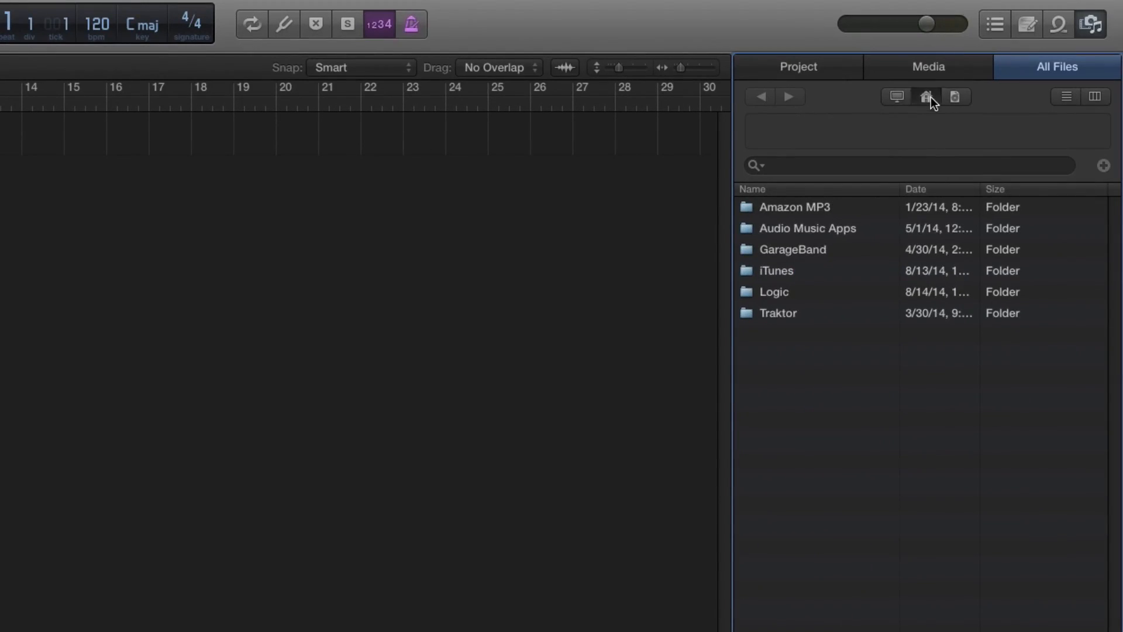
# - In Logic Pro X, browse from the home folder to the Multitrack folder of 120 BPM TCA Turn It Up on the Desktop
pyautogui.click(931, 97)
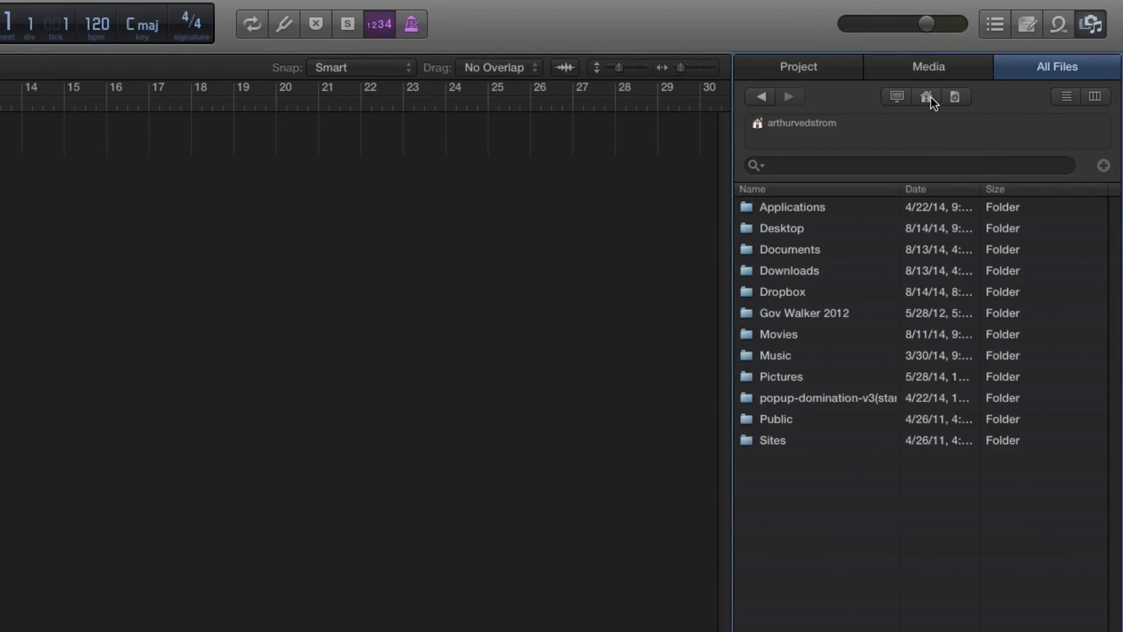
pyautogui.click(785, 229)
pyautogui.doubleClick(785, 228)
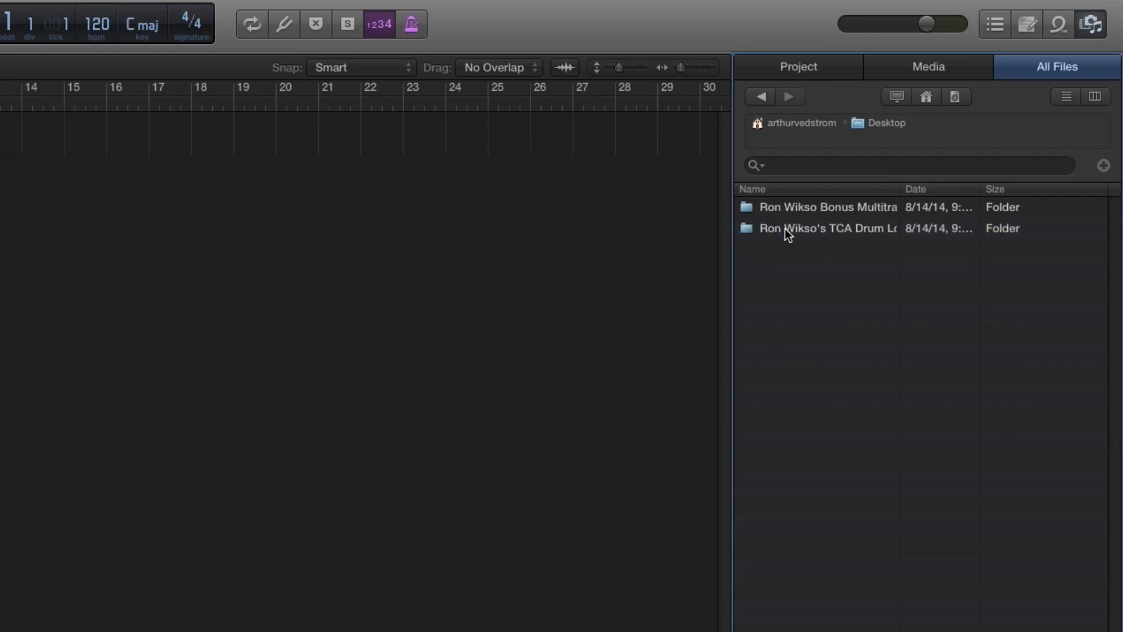
pyautogui.doubleClick(848, 209)
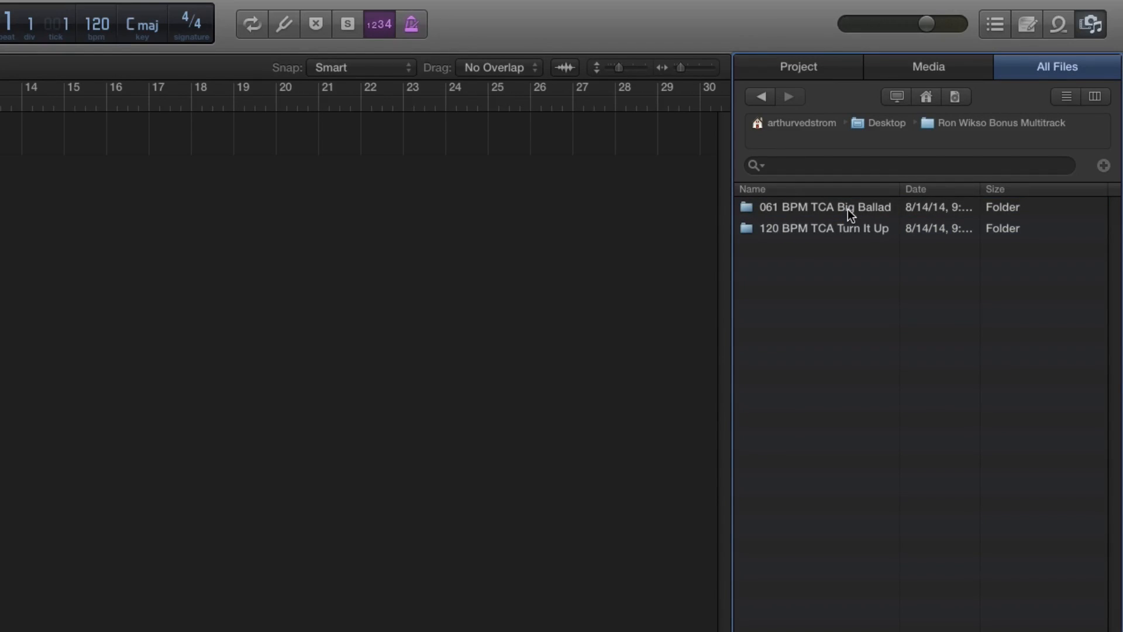
pyautogui.doubleClick(805, 229)
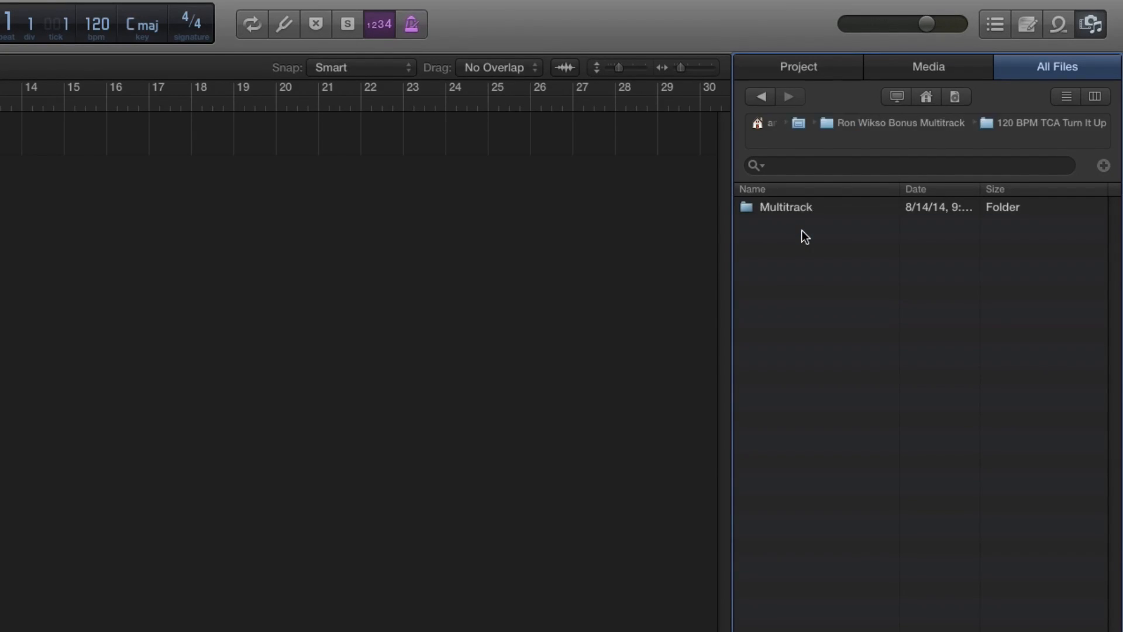
pyautogui.doubleClick(795, 213)
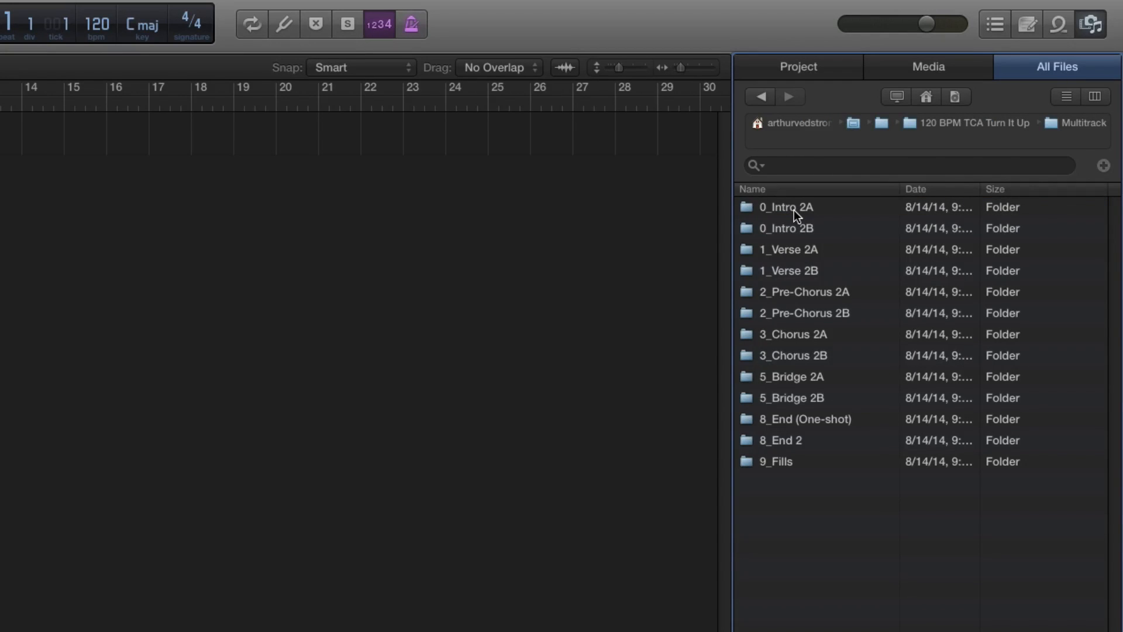
# - Add all the 0_Intro 2A files to the arrangement at bar 1, creating new tracks for them
pyautogui.click(794, 209)
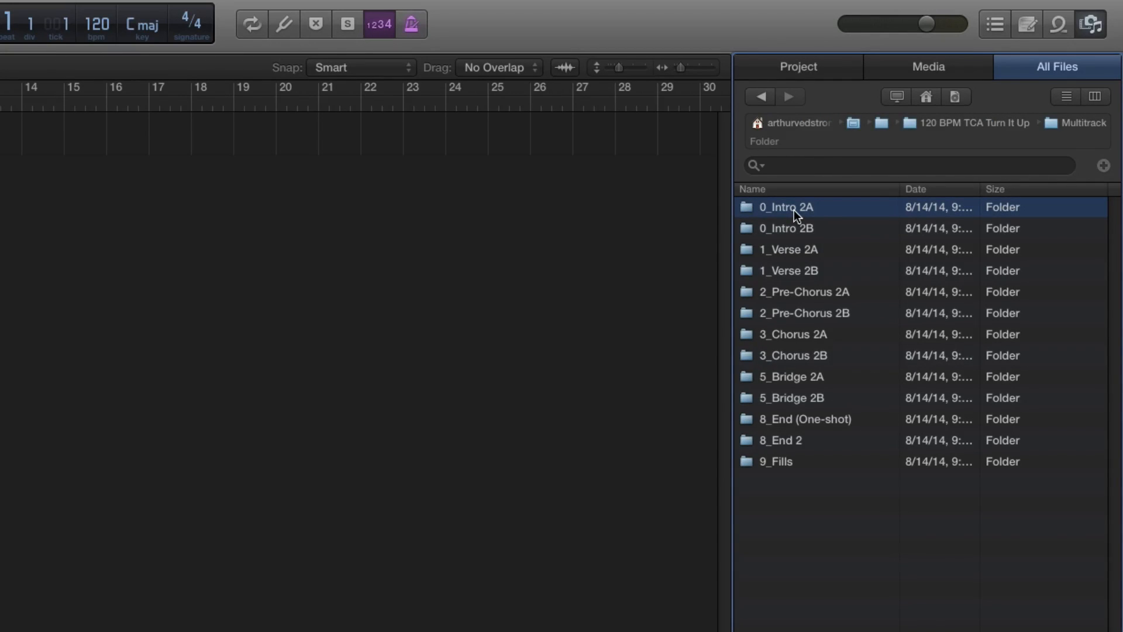
pyautogui.moveTo(794, 210); pyautogui.dragTo(621, 245)
pyautogui.moveTo(825, 239); pyautogui.dragTo(404, 298)
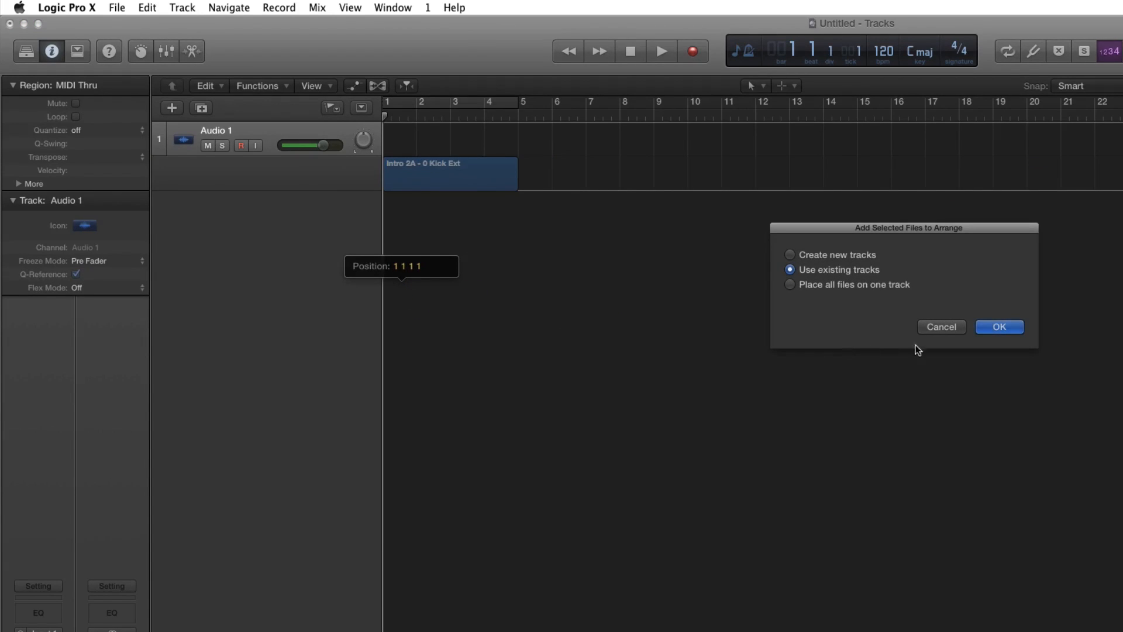
pyautogui.click(851, 255)
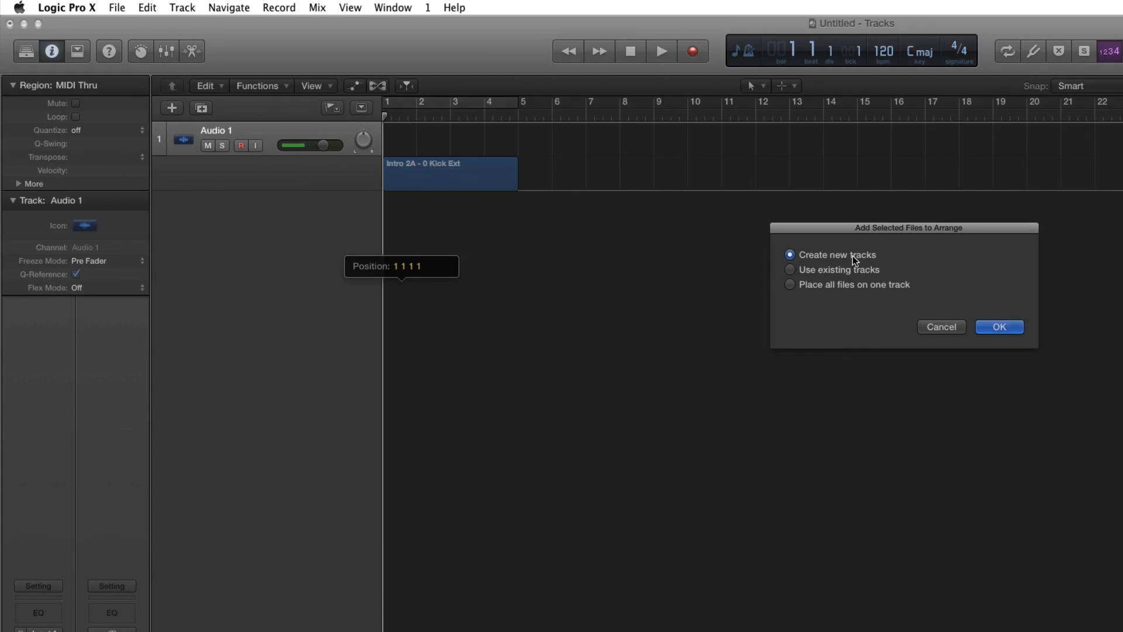
pyautogui.click(998, 328)
pyautogui.click(1016, 314)
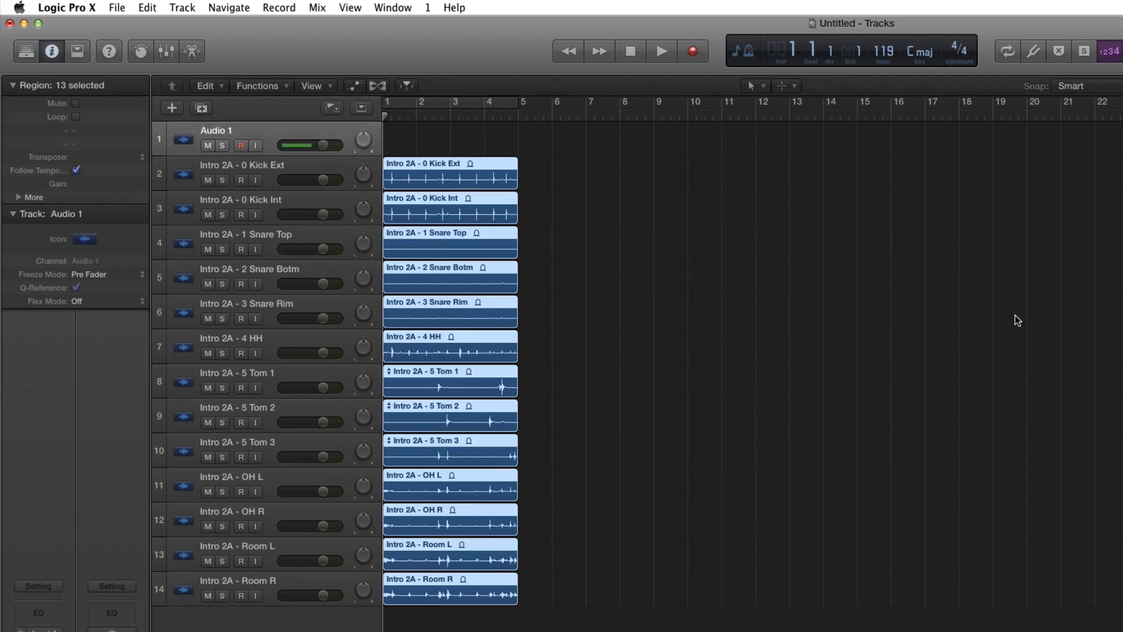
# - Delete the empty Audio 1 track, and play back the imported Intro 2A drum tracks
pyautogui.click(256, 134)
pyautogui.press('super+BackSpace')
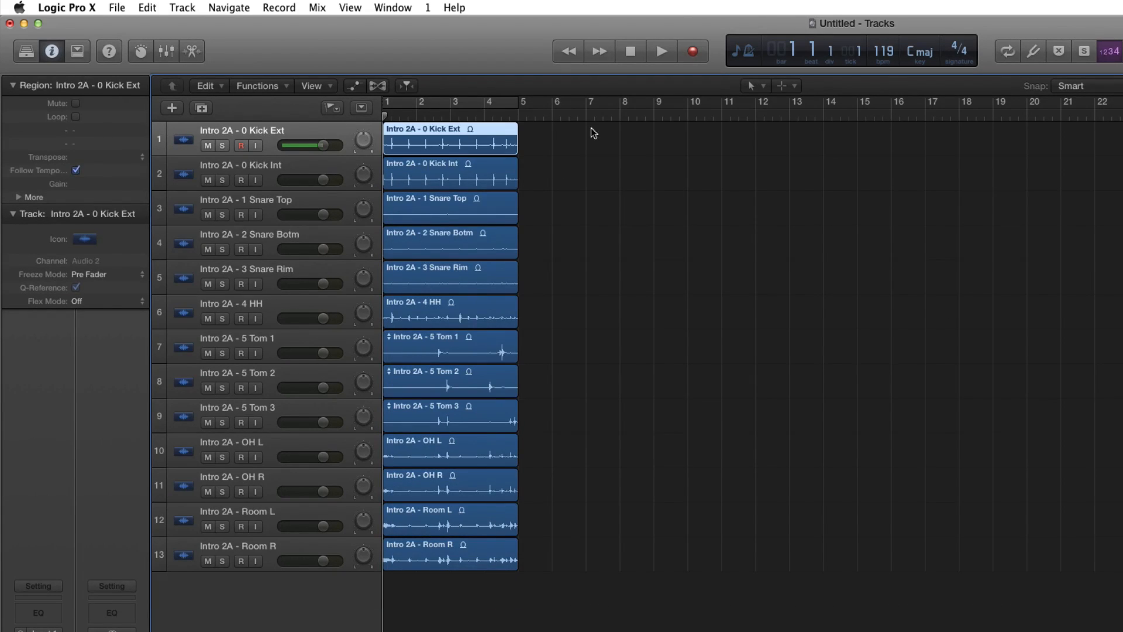
pyautogui.press('space')
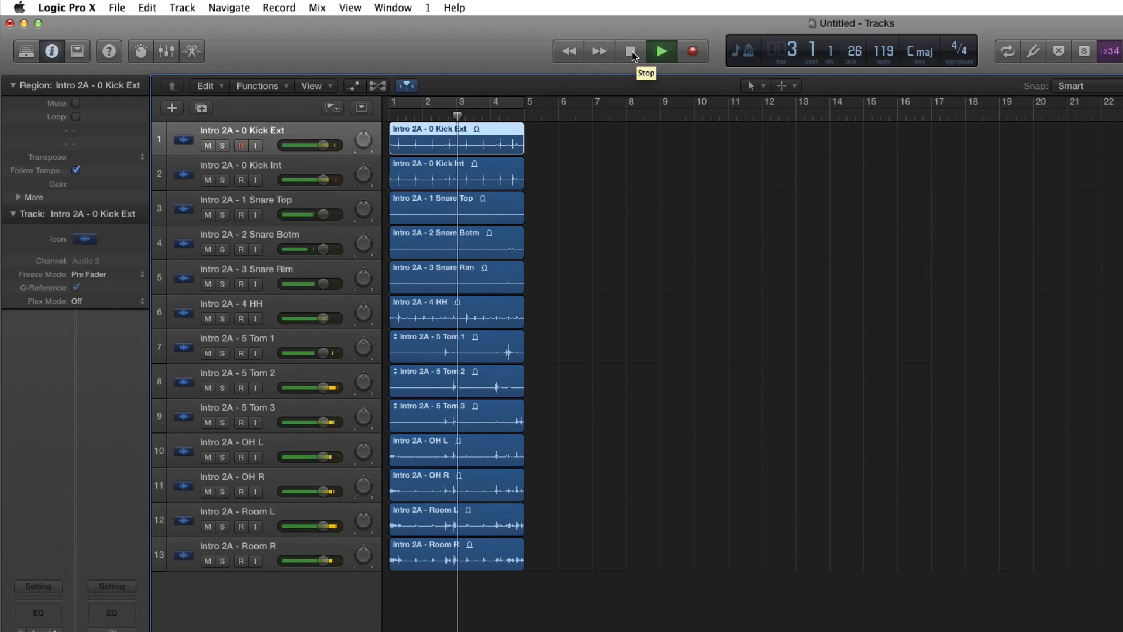
pyautogui.click(632, 51)
# - Loop playback from bar 1 to bar 5, and lower the Output fader to -5.5 dB in the mixer
pyautogui.moveTo(524, 103); pyautogui.dragTo(391, 103)
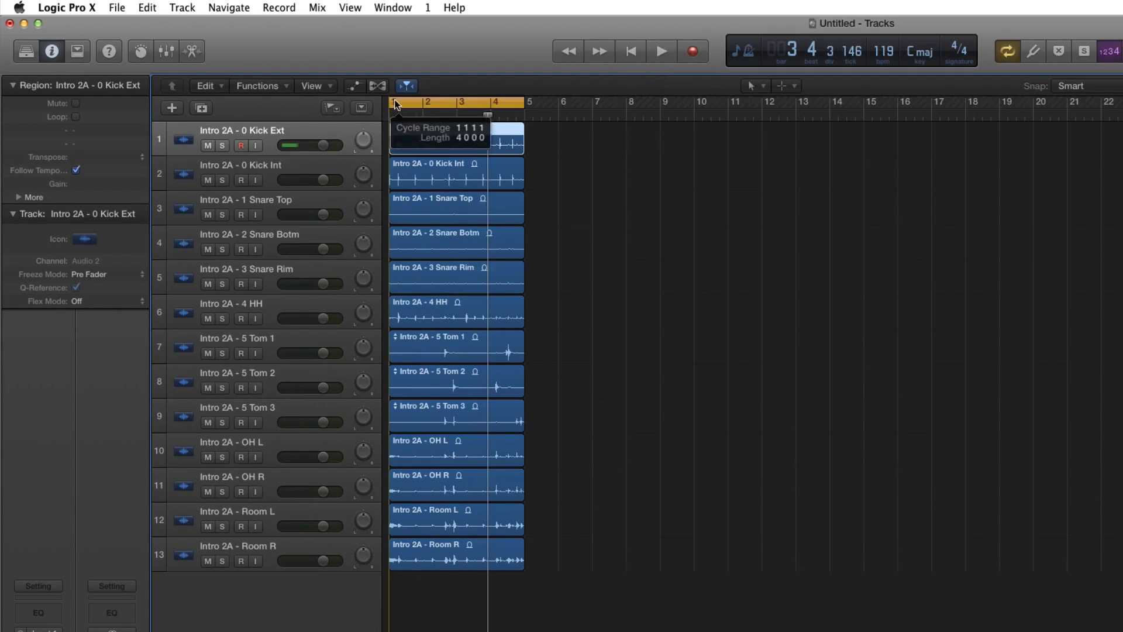
pyautogui.press('space')
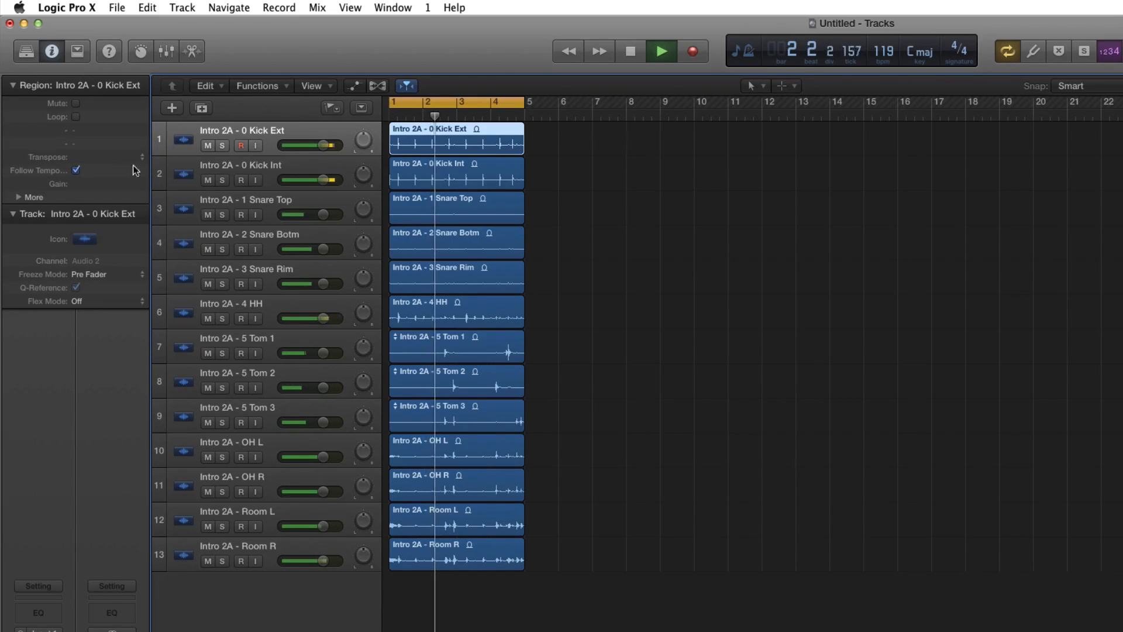
pyautogui.click(161, 54)
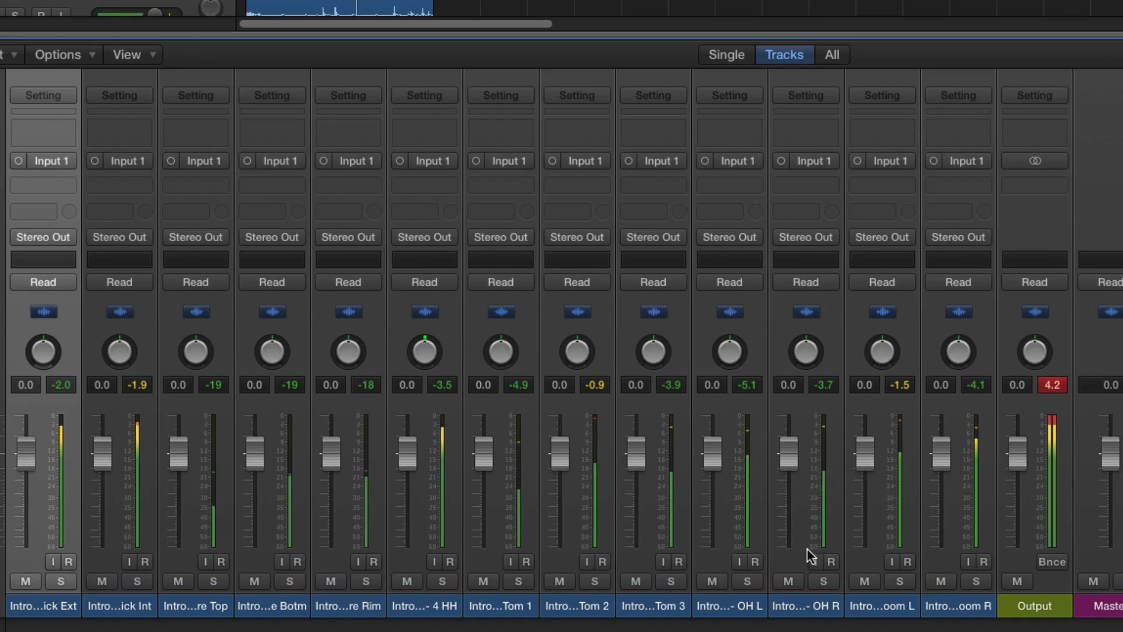
pyautogui.moveTo(1017, 458); pyautogui.dragTo(1016, 482)
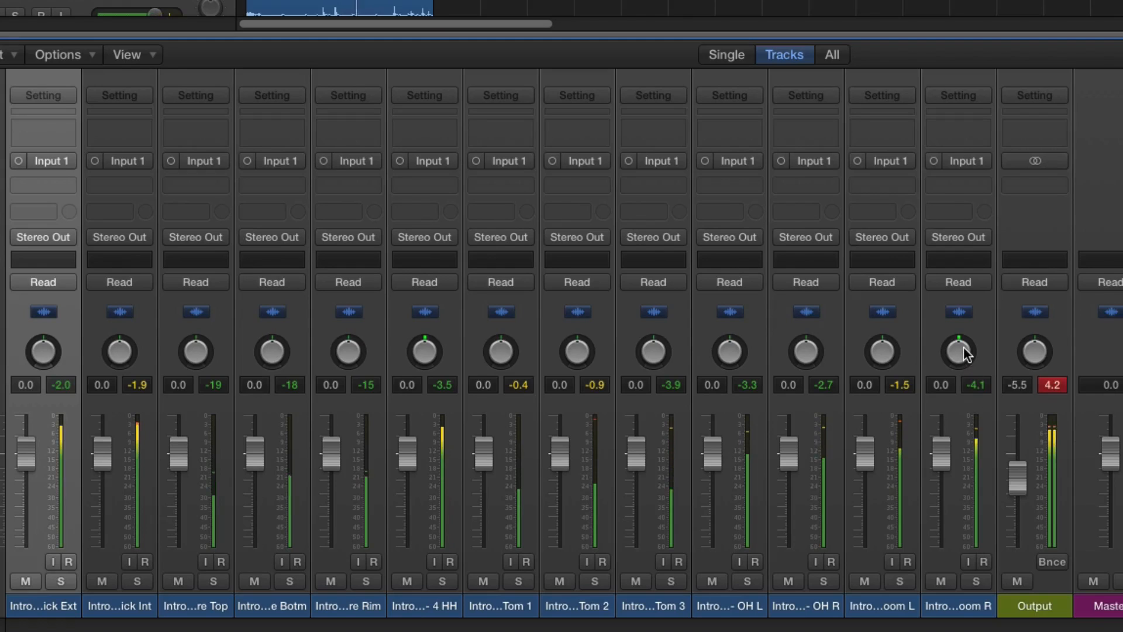
# - Pan Room R and OH R to +63, and Room L and OH L to -64
pyautogui.moveTo(958, 350); pyautogui.dragTo(958, 314)
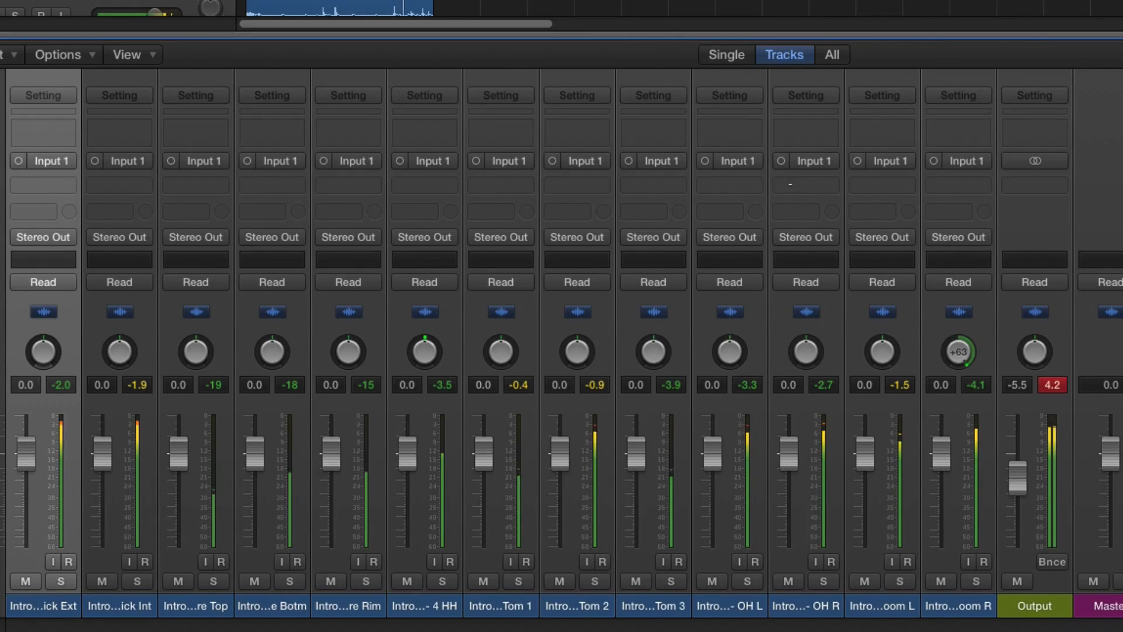
pyautogui.moveTo(872, 335); pyautogui.dragTo(872, 373)
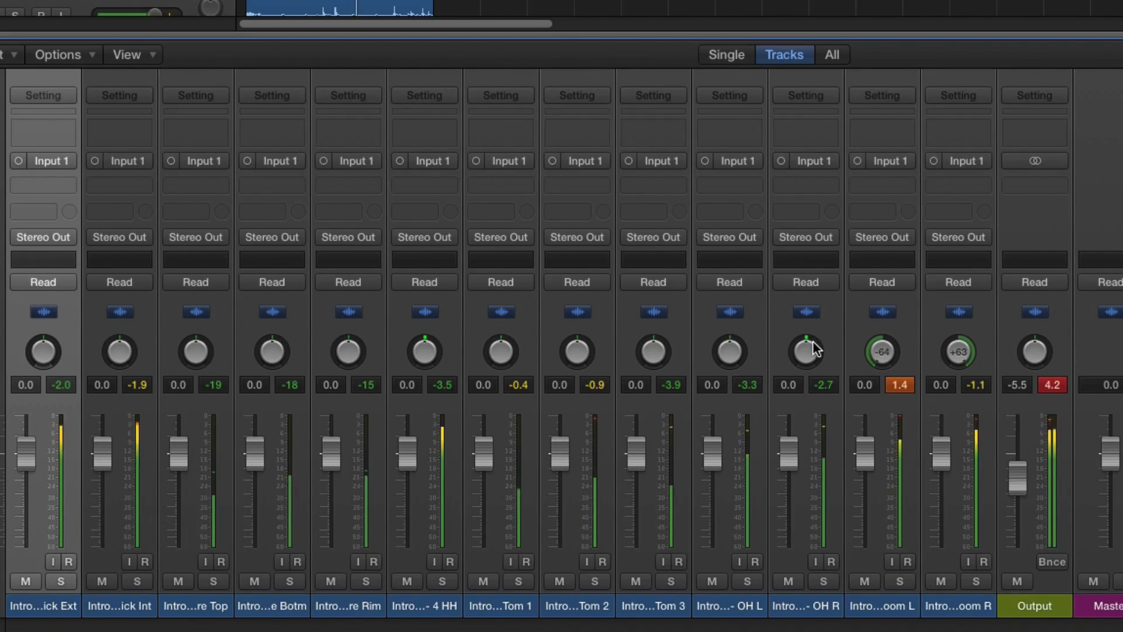
pyautogui.moveTo(813, 341); pyautogui.dragTo(812, 304)
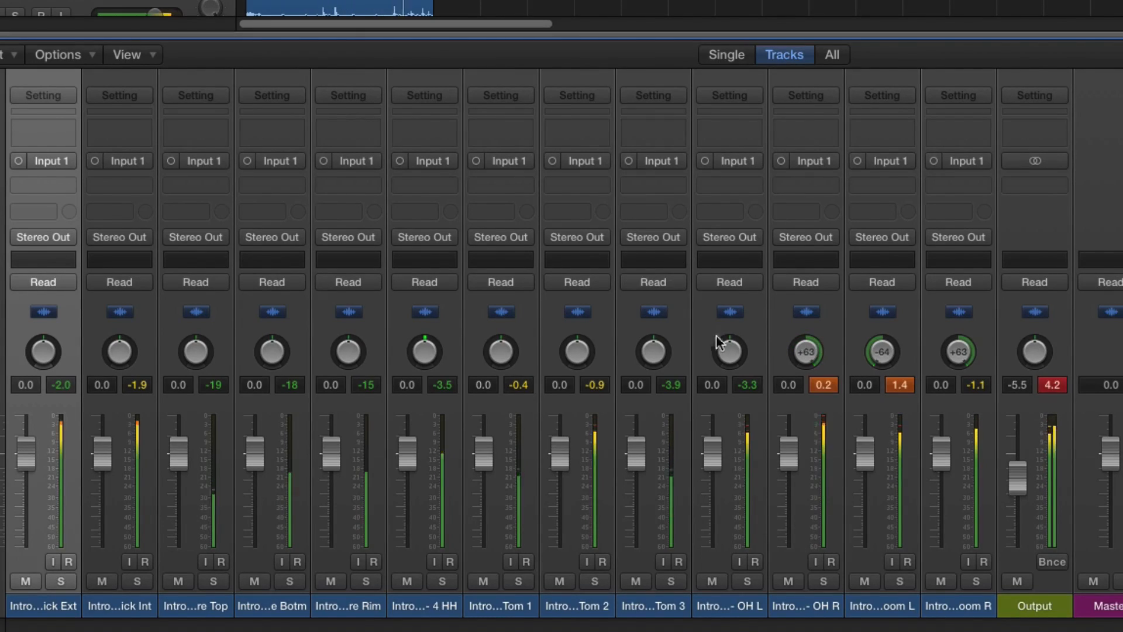
pyautogui.moveTo(721, 344); pyautogui.dragTo(720, 374)
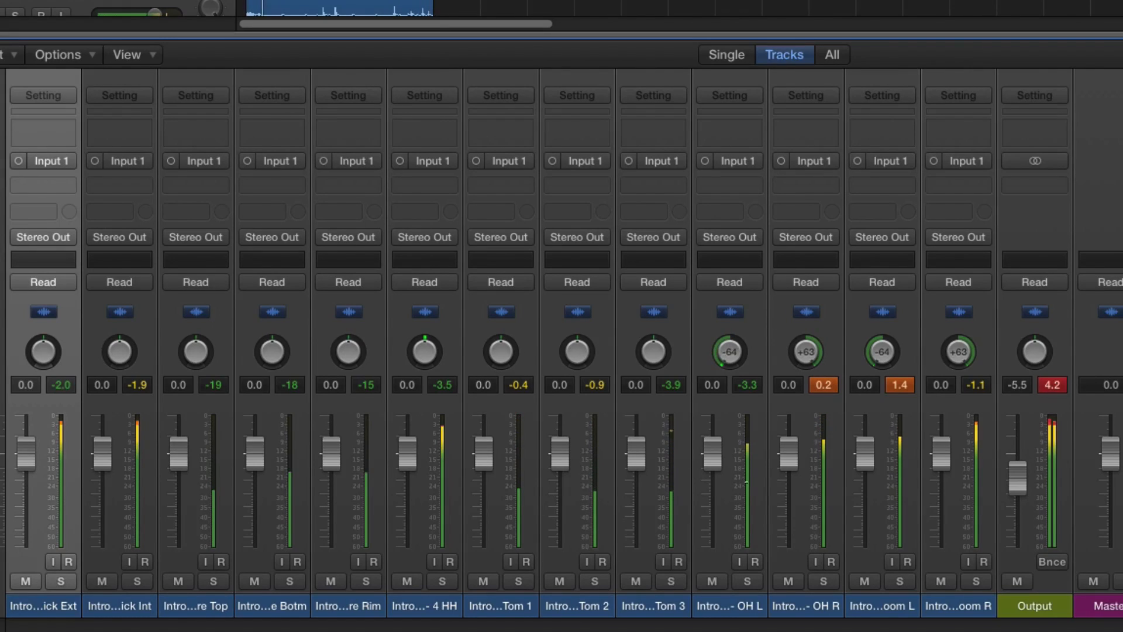
# - Pan Tom 3 to +63, Tom 1 to -64 and the HH track to -40
pyautogui.moveTo(652, 349); pyautogui.dragTo(653, 313)
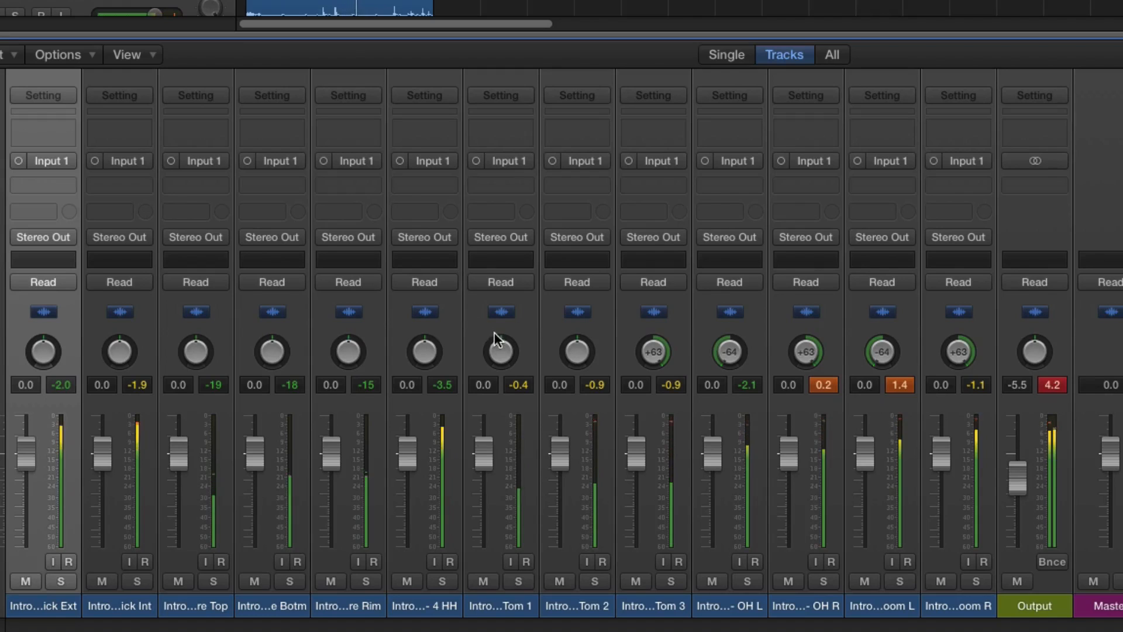
pyautogui.moveTo(496, 343); pyautogui.dragTo(507, 476)
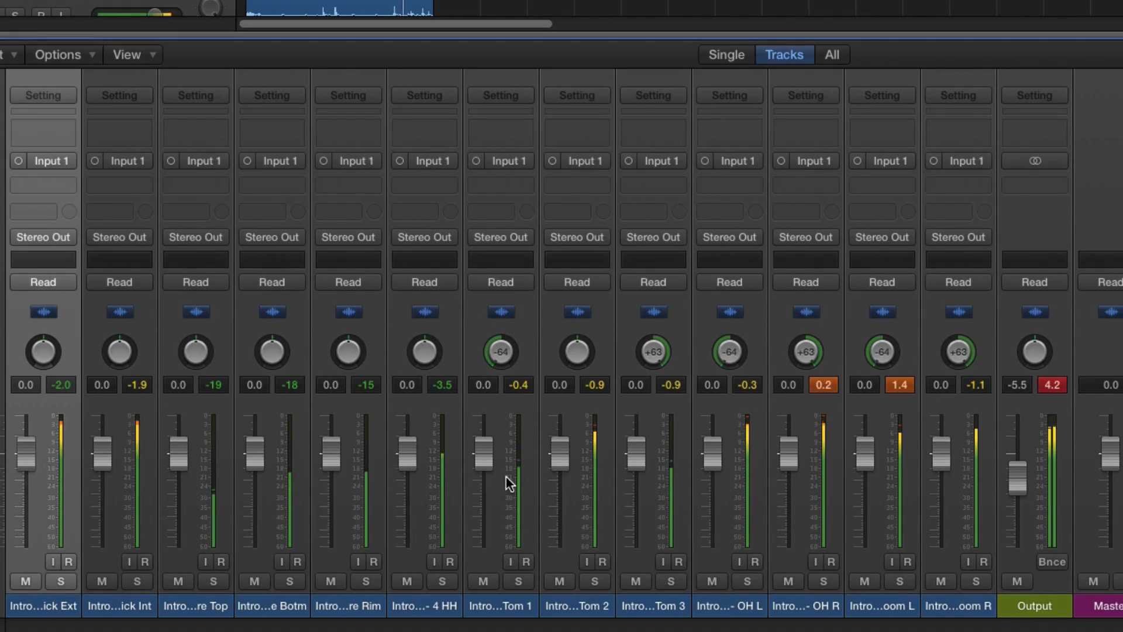
pyautogui.moveTo(425, 350); pyautogui.dragTo(424, 366)
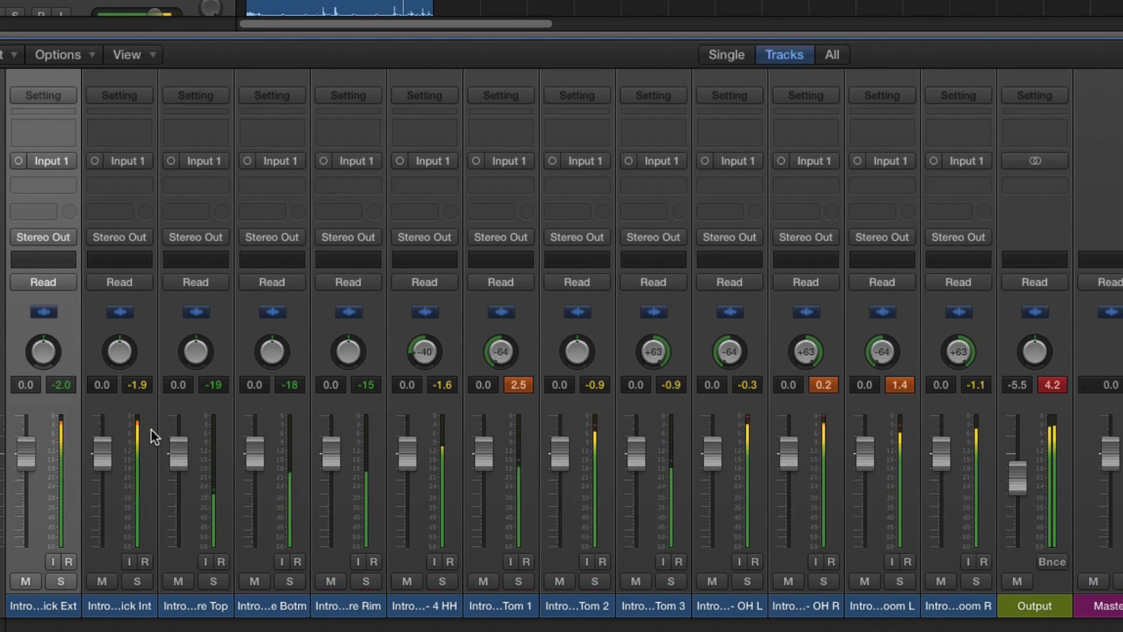
# - Solo the Kick Int track and start replacing or doubling its drum sound
pyautogui.click(137, 581)
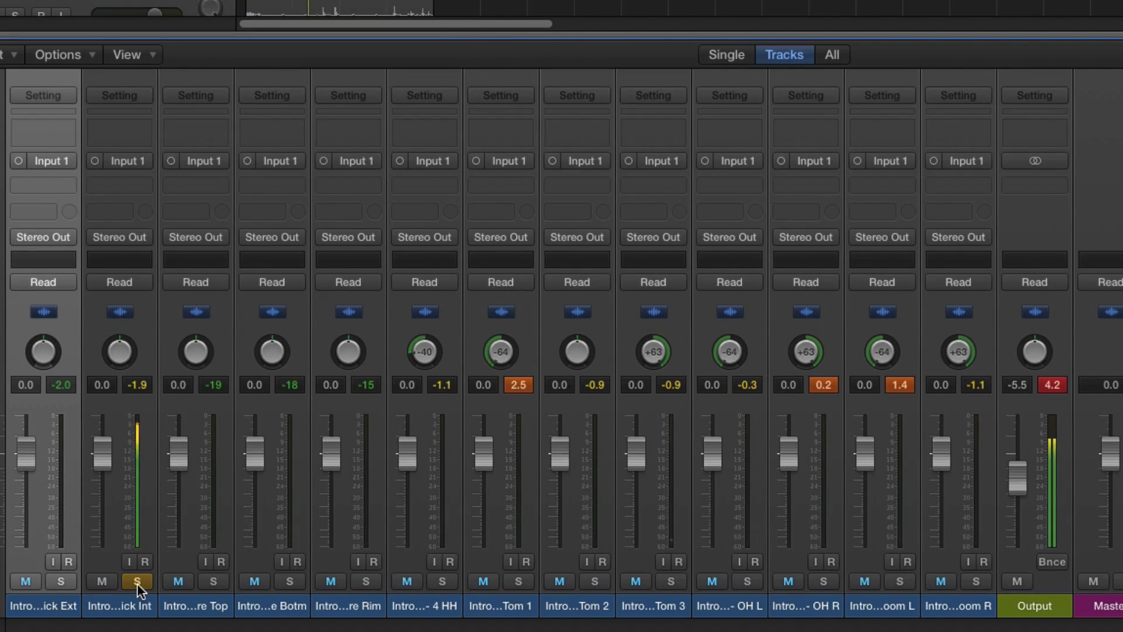
pyautogui.moveTo(104, 450); pyautogui.dragTo(104, 457)
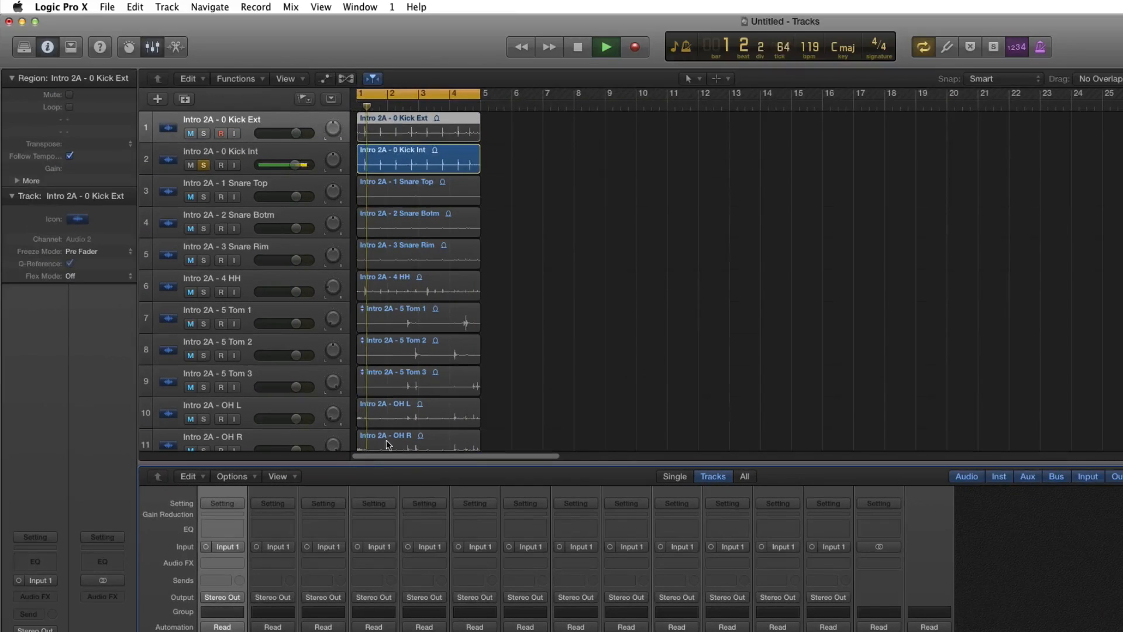
pyautogui.click(243, 153)
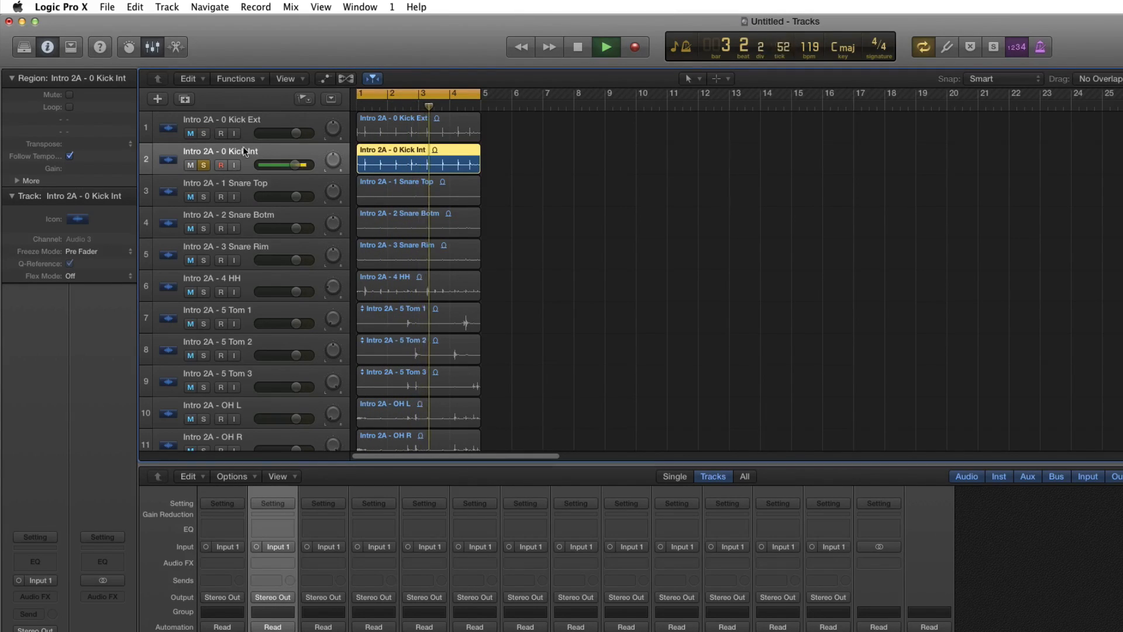
pyautogui.click(167, 7)
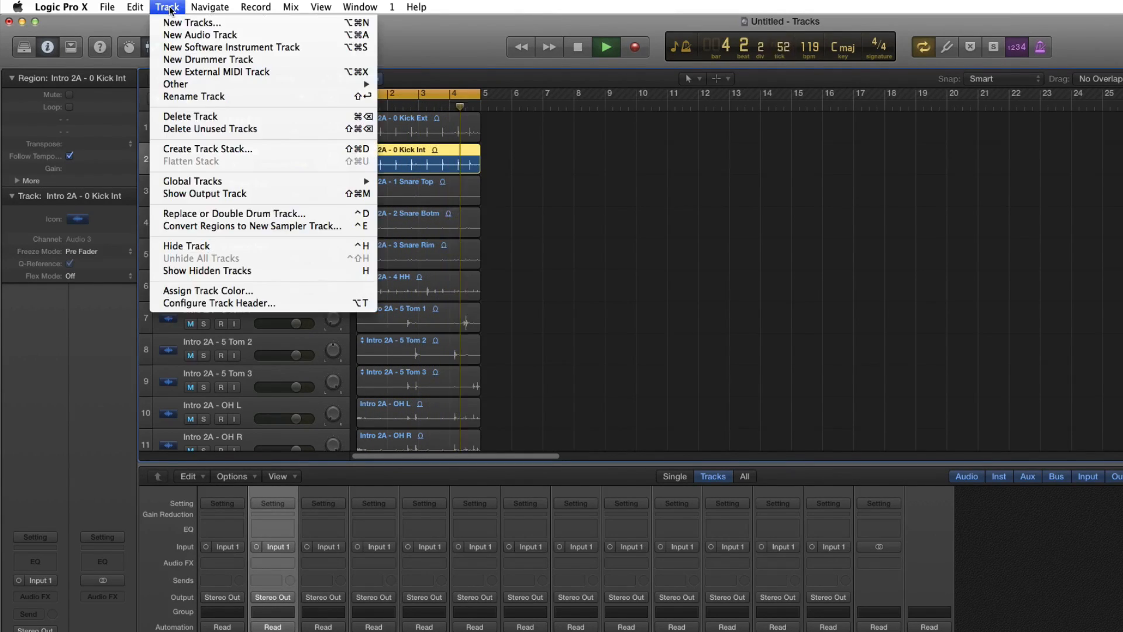
pyautogui.click(220, 214)
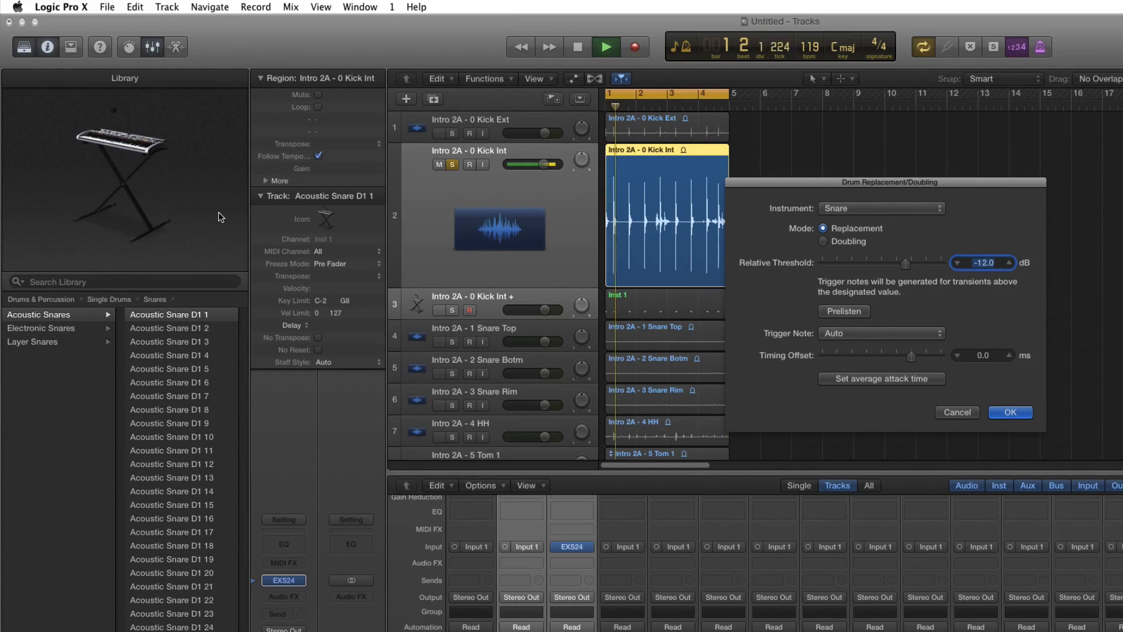
# - Set the drum replacement instrument to Kick and prelisten to the triggered sound
pyautogui.click(859, 215)
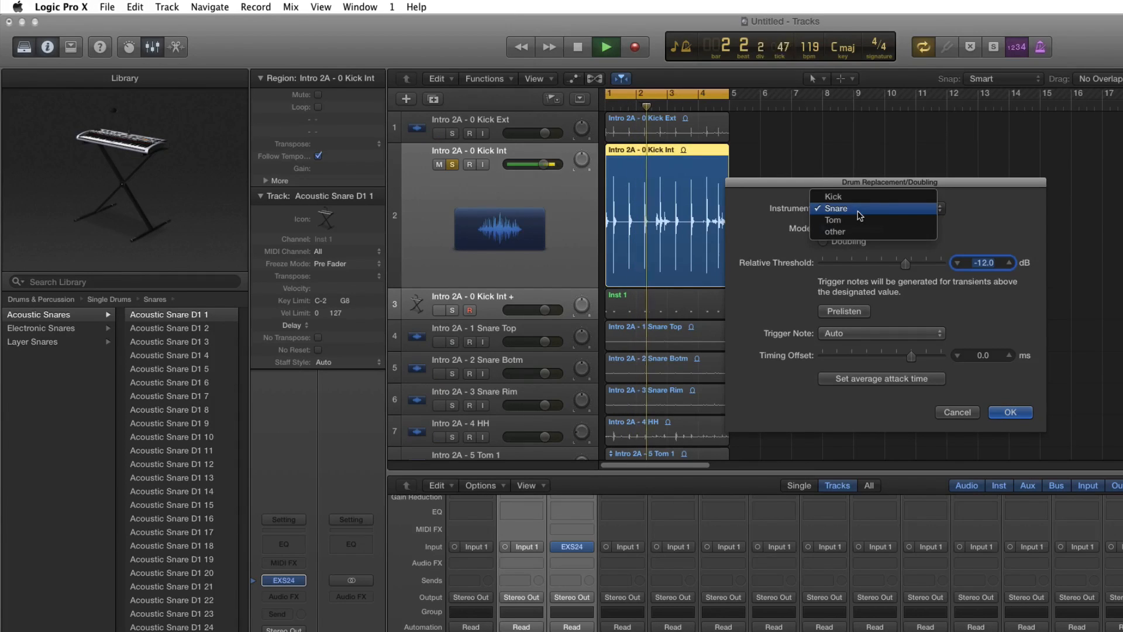
pyautogui.click(851, 197)
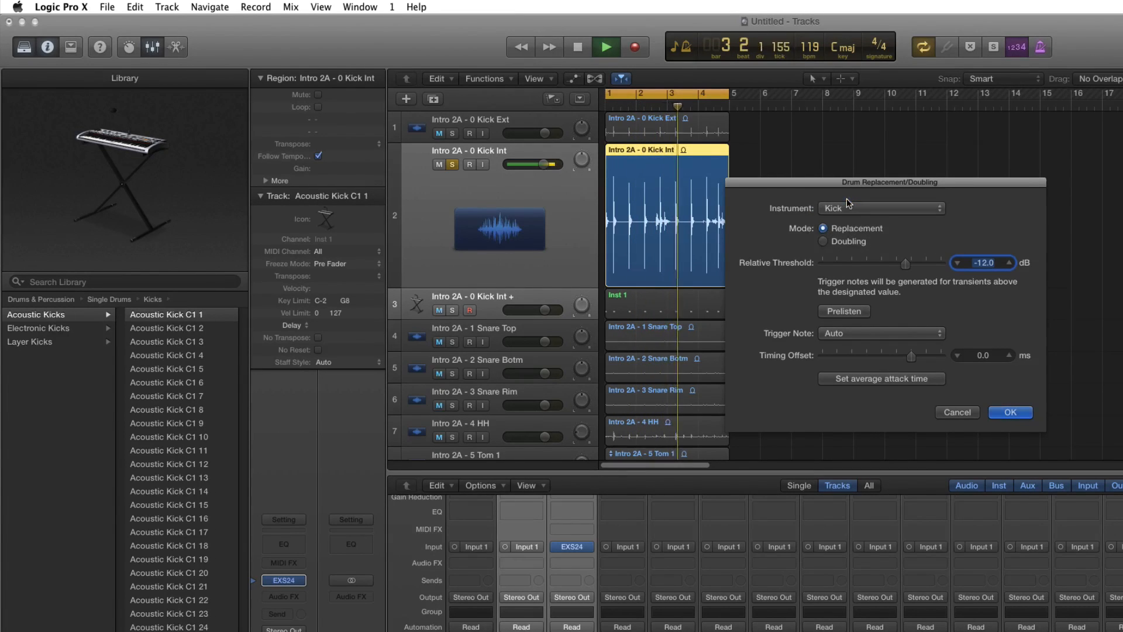
pyautogui.click(850, 314)
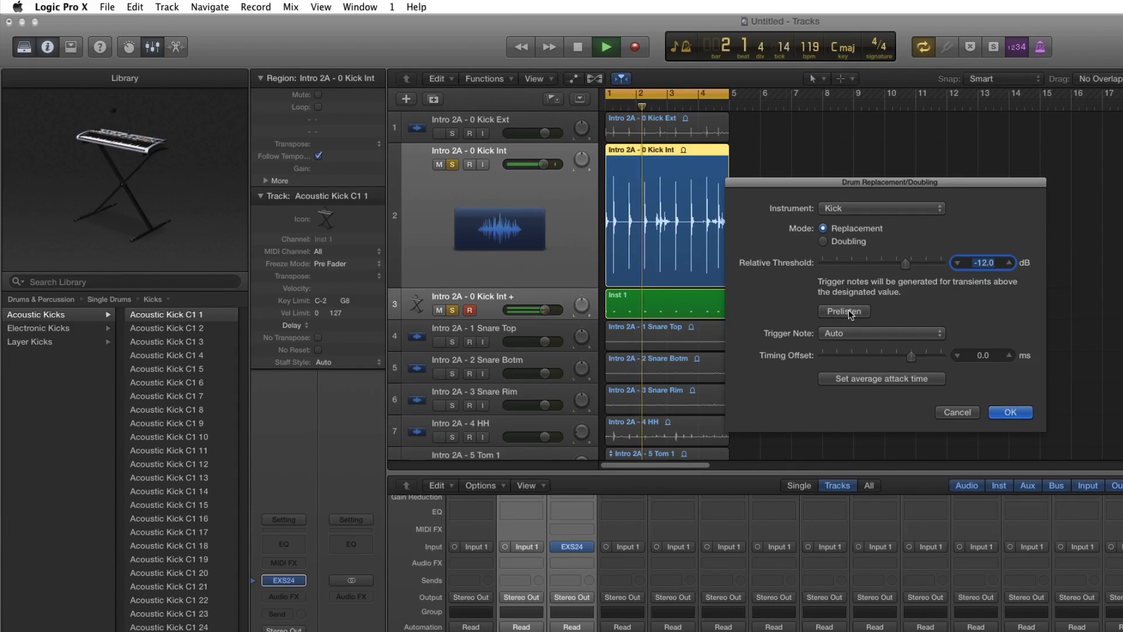
# - Audition Acoustic Kick C1 9, Acoustic Kick C1 17 and a sound from Electronic Kicks as the replacement kick
pyautogui.click(171, 423)
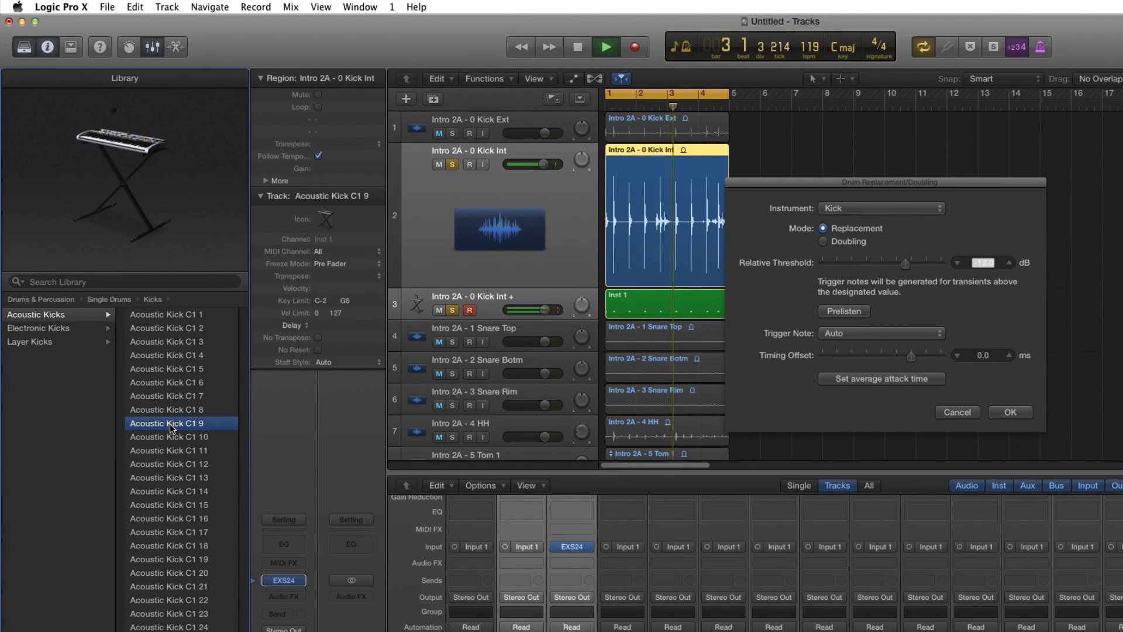
pyautogui.click(174, 532)
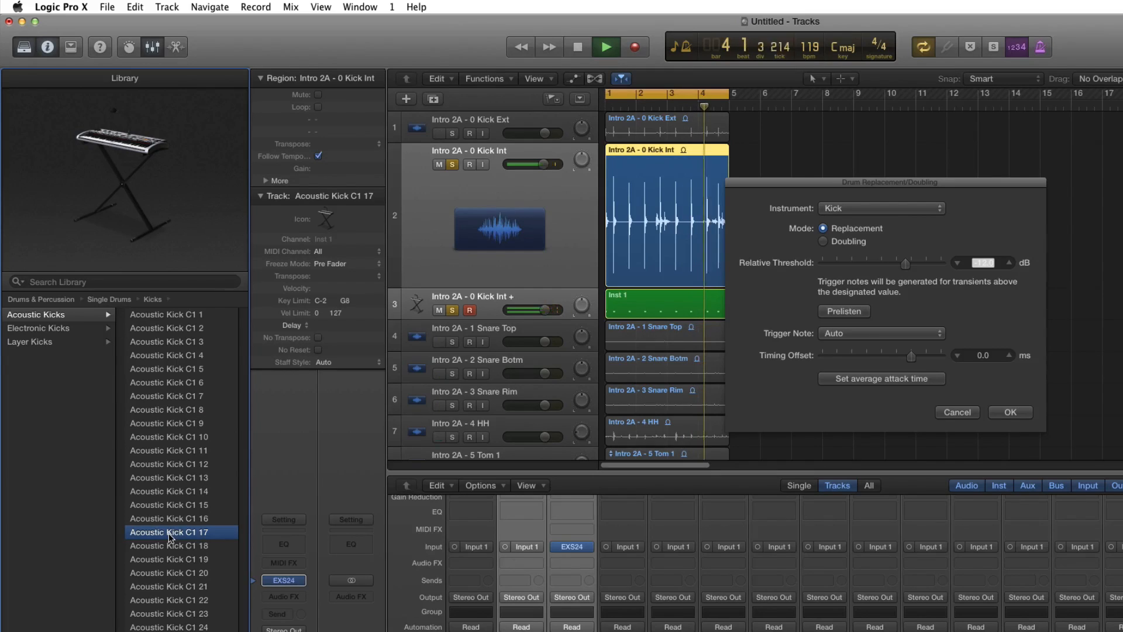
pyautogui.click(38, 328)
pyautogui.click(145, 344)
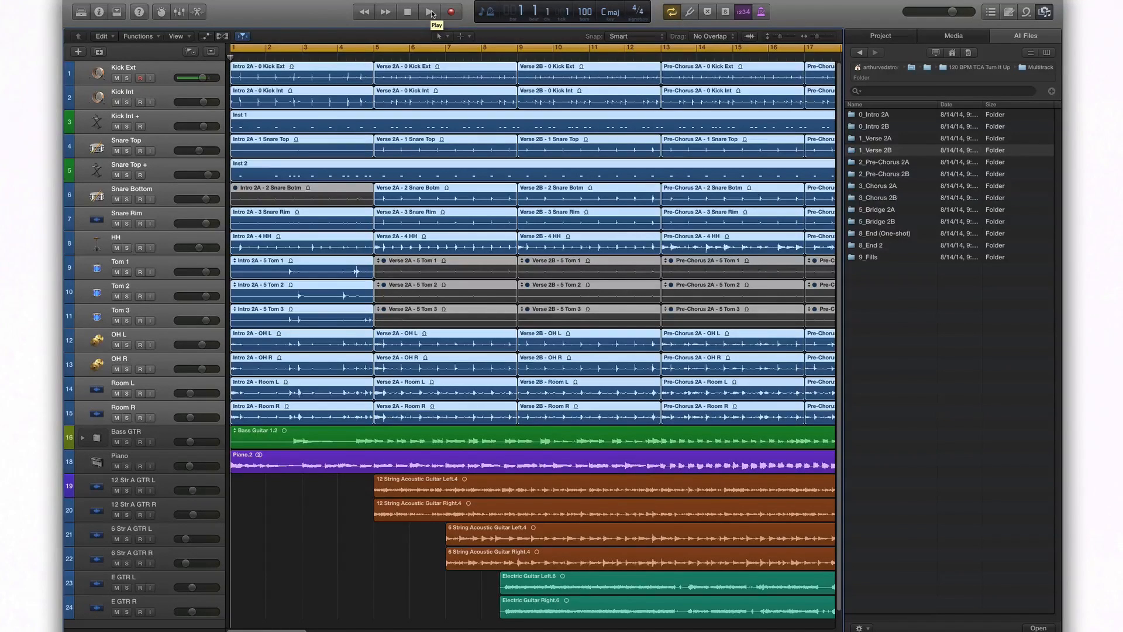
# - Play back the full song arrangement with drums, bass, piano and guitars from bar 1
pyautogui.click(431, 13)
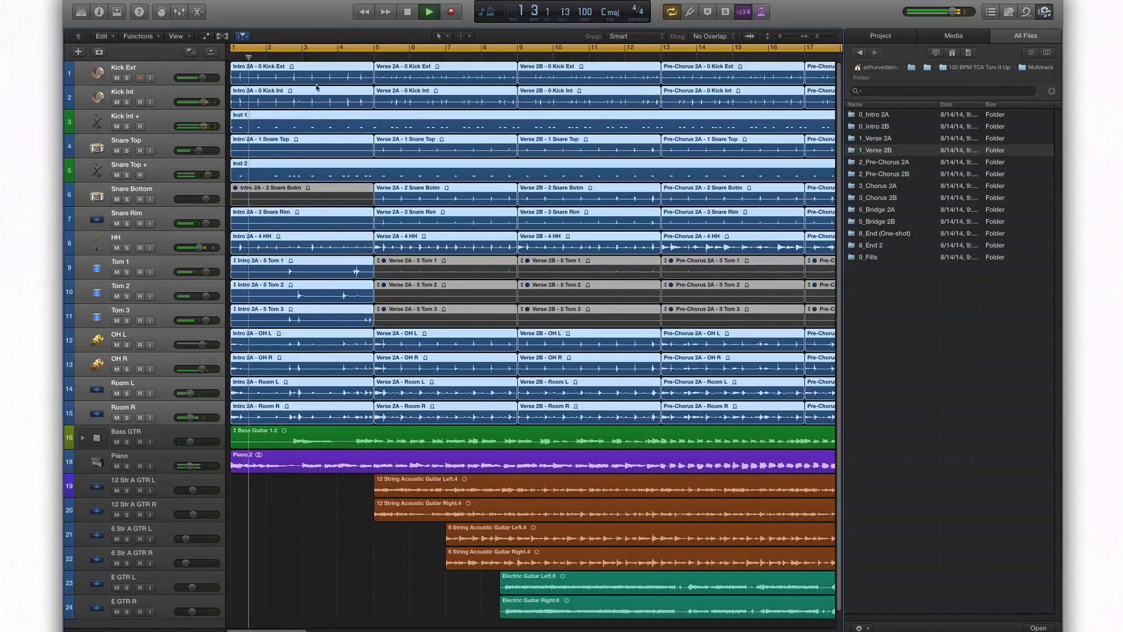